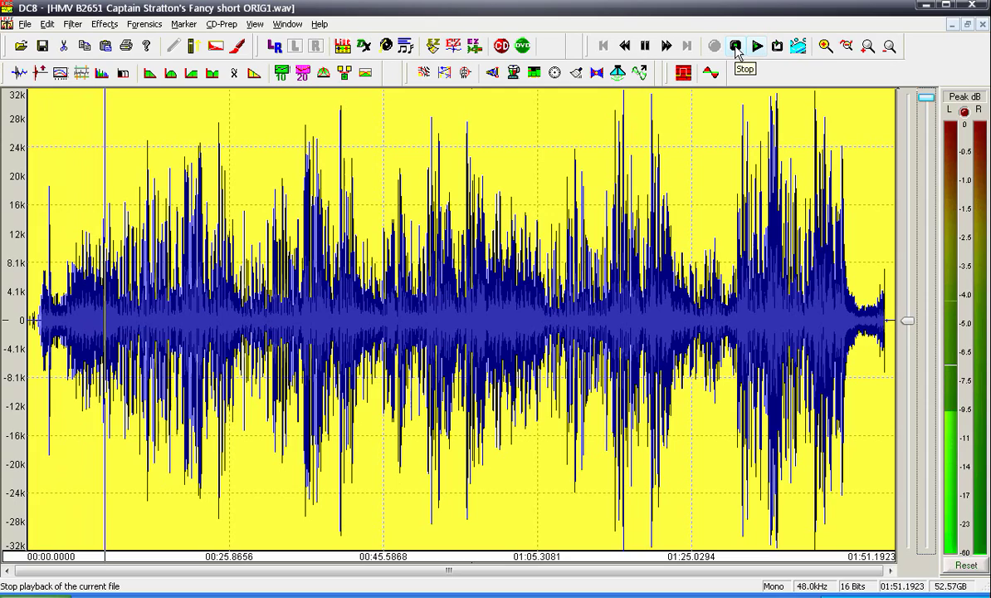
Preview the Paragraphic EQ's 78 RPM 250 Hz Turnover Curve with and without bypass, and apply it to the whole recording
left_click(736, 47)
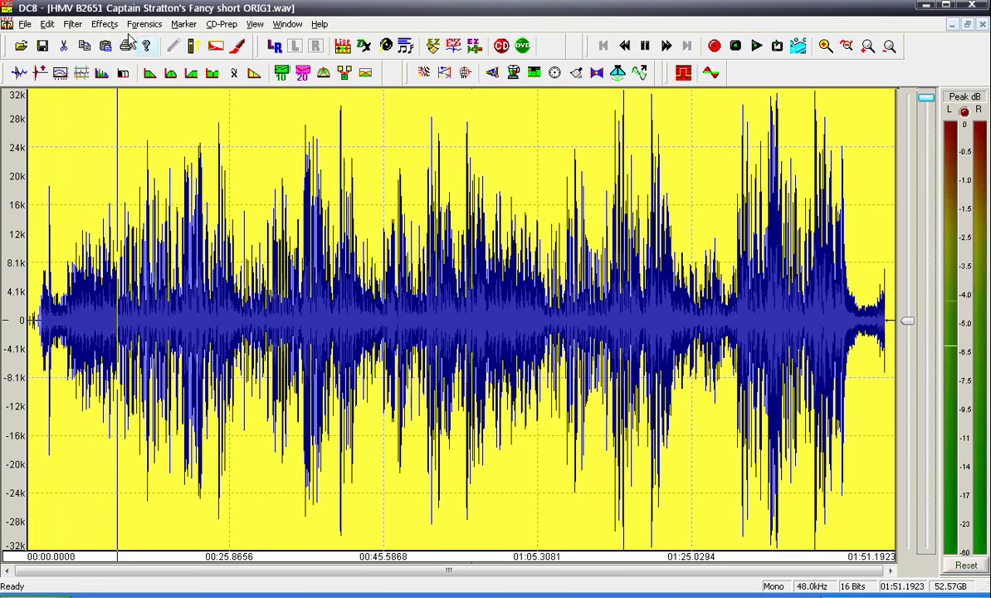
left_click(73, 24)
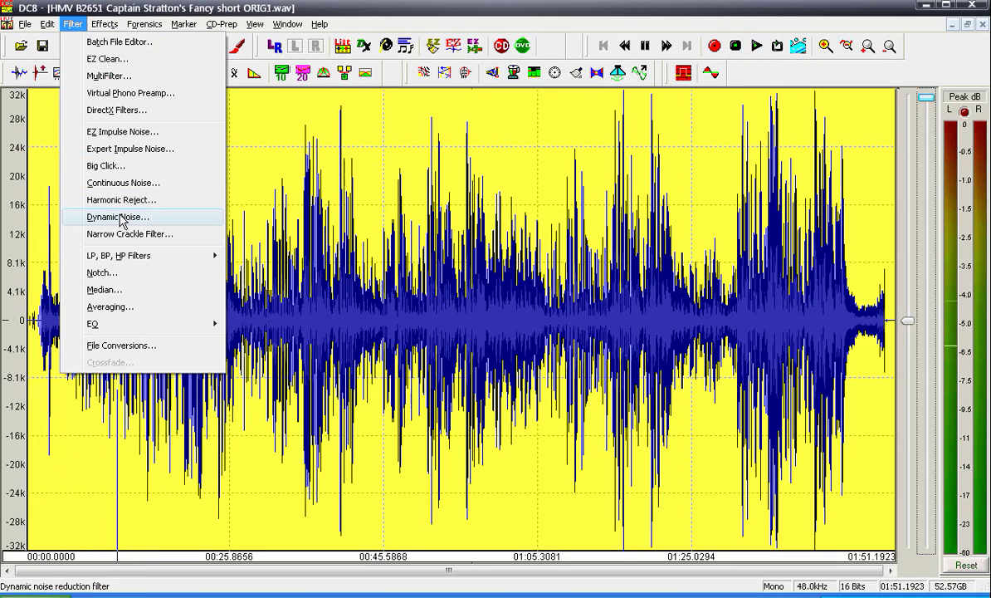
mouse_move(145, 328)
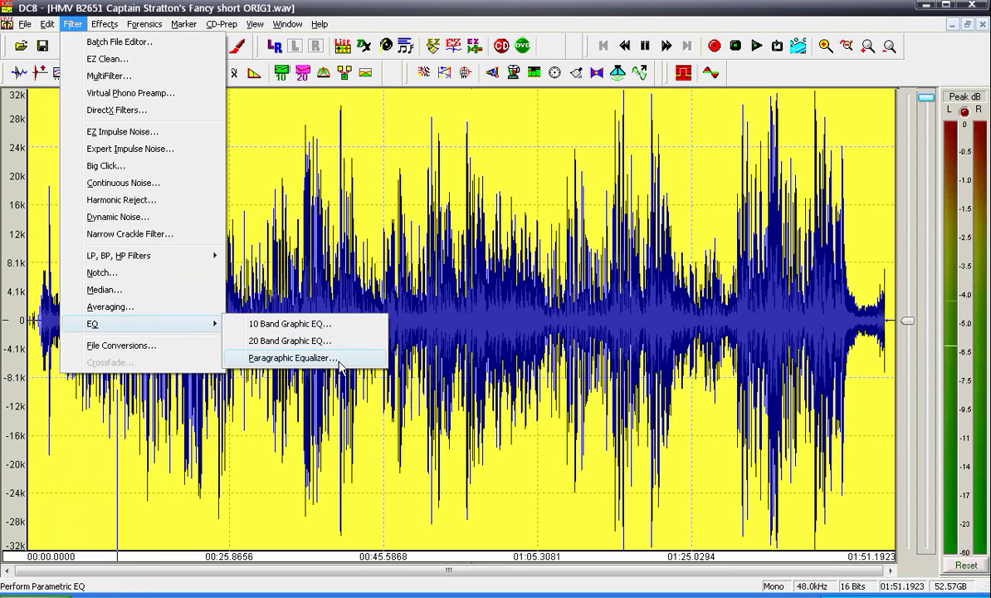
left_click(292, 358)
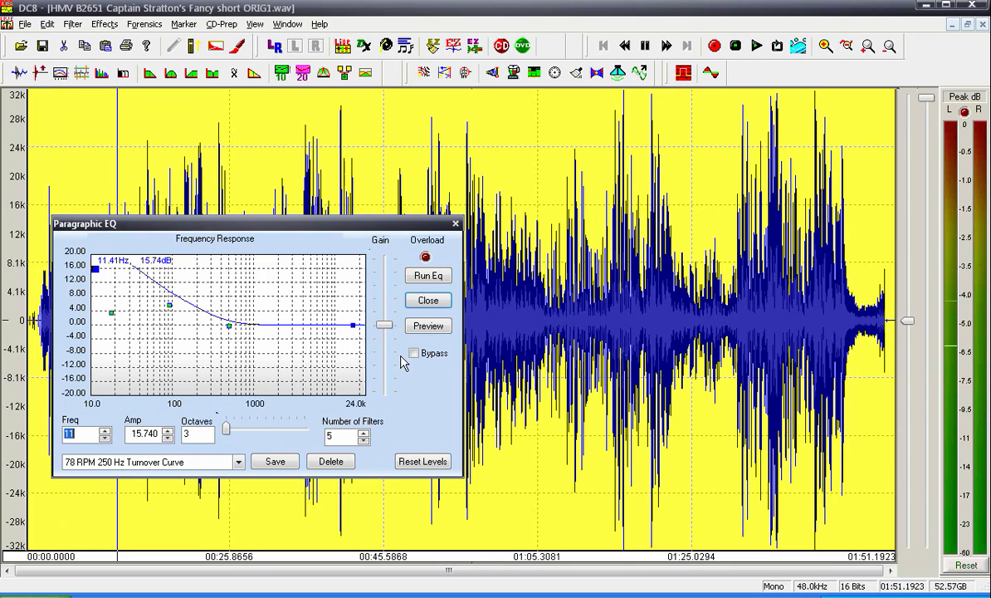
left_click(440, 327)
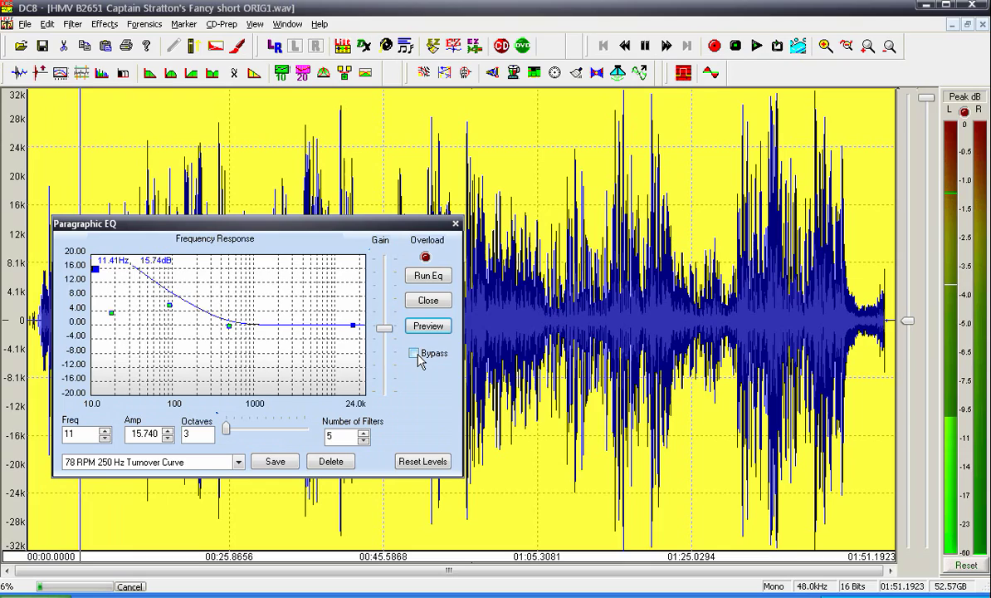
left_click(418, 357)
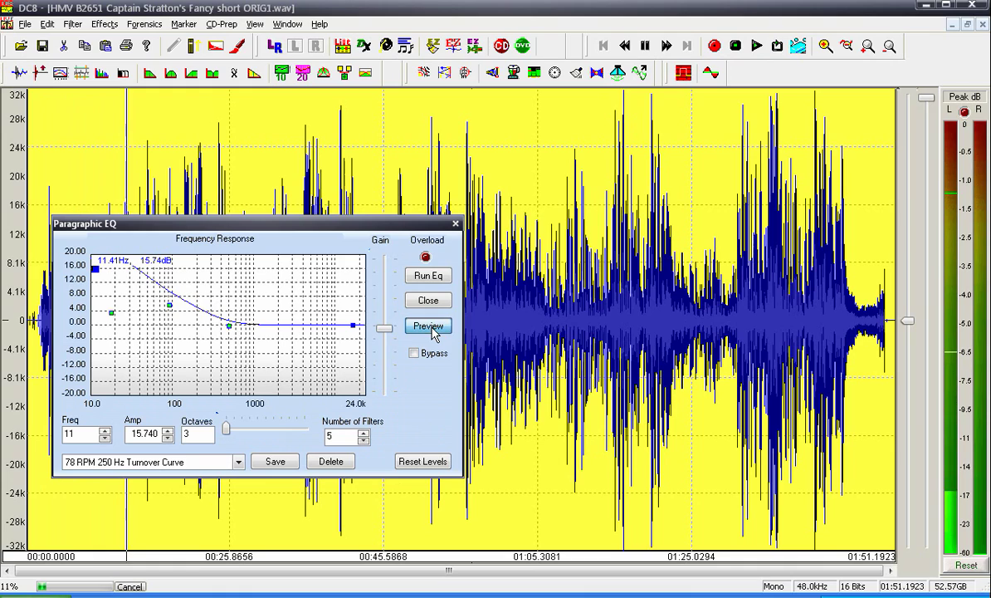
left_click(429, 327)
left_click(436, 279)
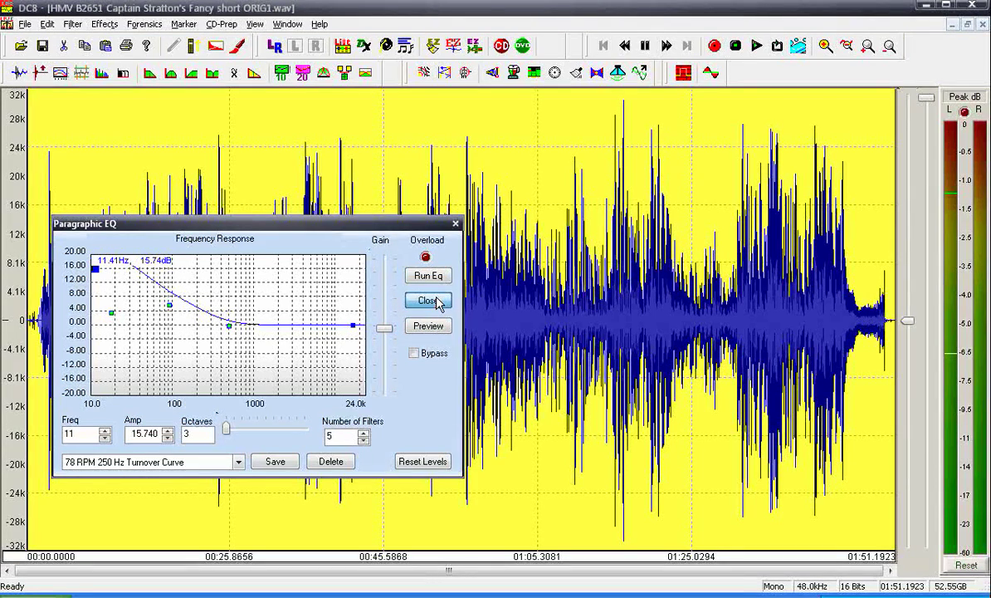
left_click(428, 300)
Apply a Butterworth low-pass filter at 10000 Hz with a 12 dB/octave slope to the recording
left_click(73, 23)
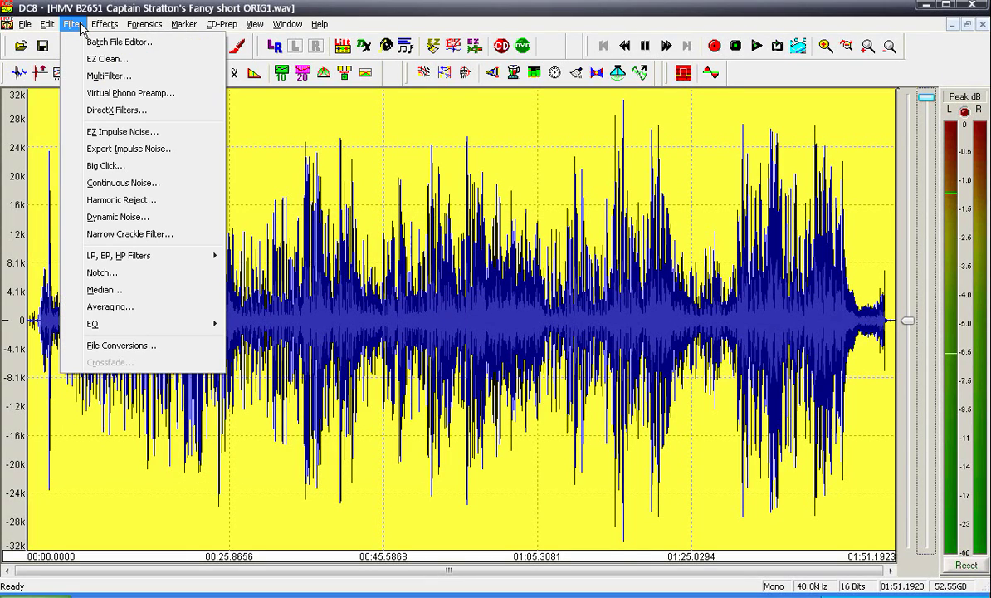
mouse_move(200, 260)
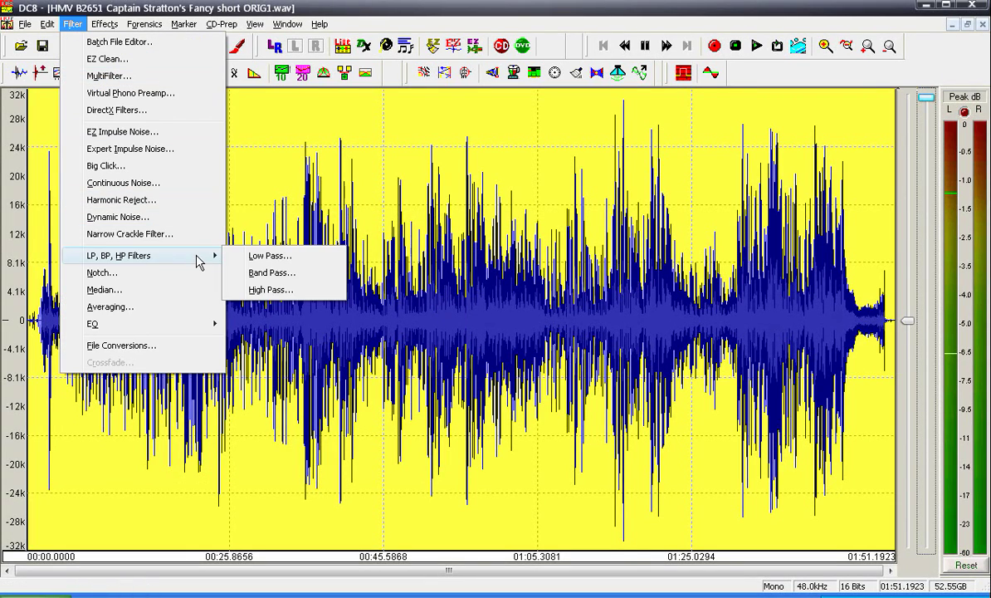
left_click(270, 257)
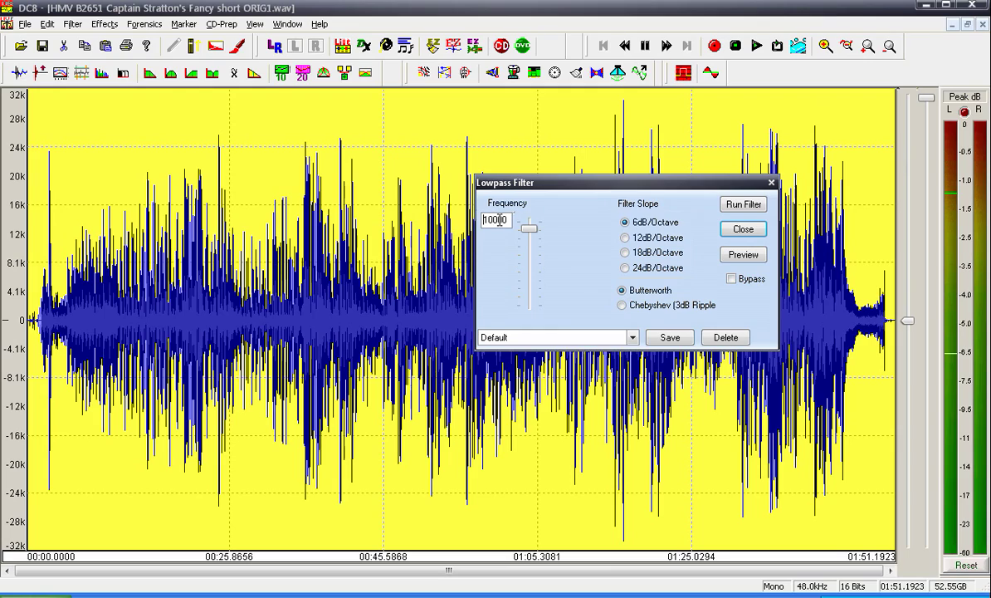
left_click(736, 209)
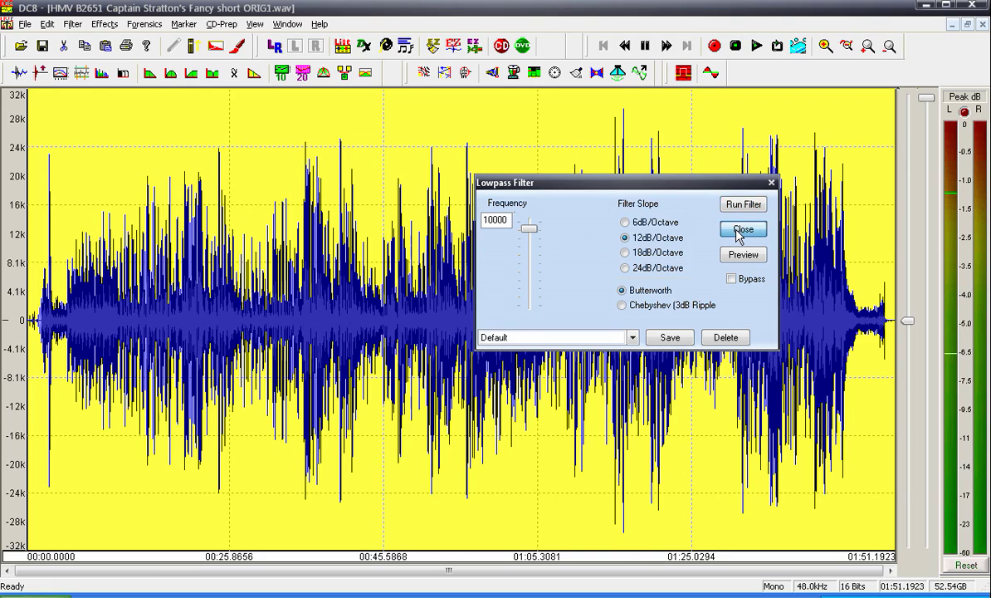
left_click(738, 232)
Apply a Butterworth high-pass filter at 50 Hz with a 24 dB/octave slope to the recording
left_click(72, 24)
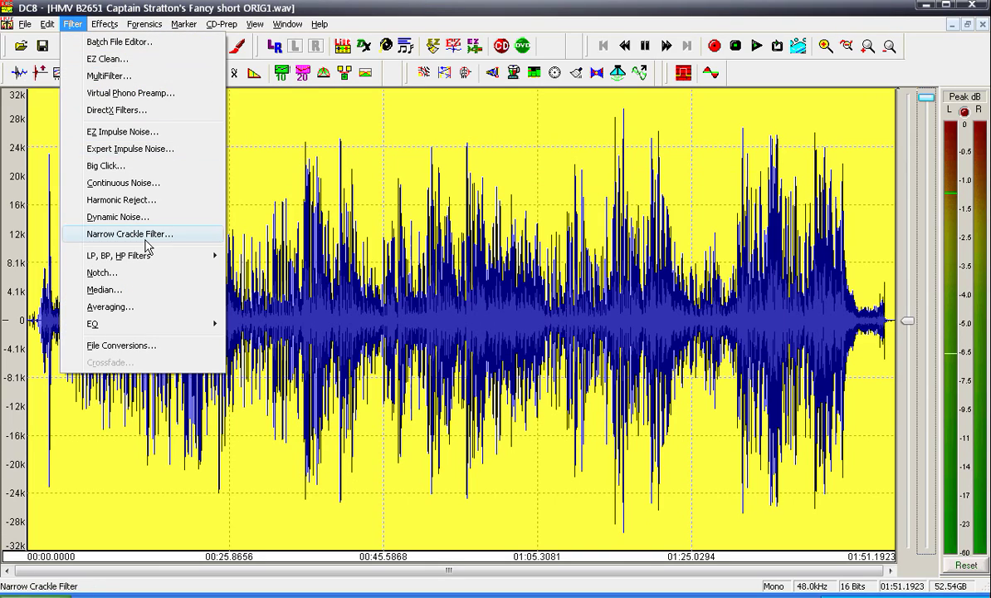
mouse_move(151, 258)
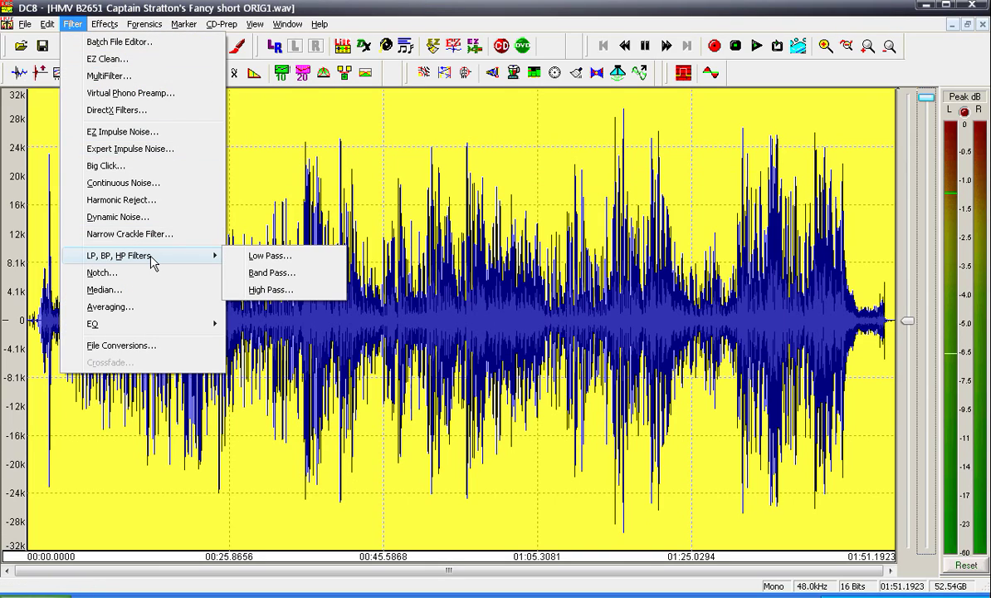
left_click(268, 290)
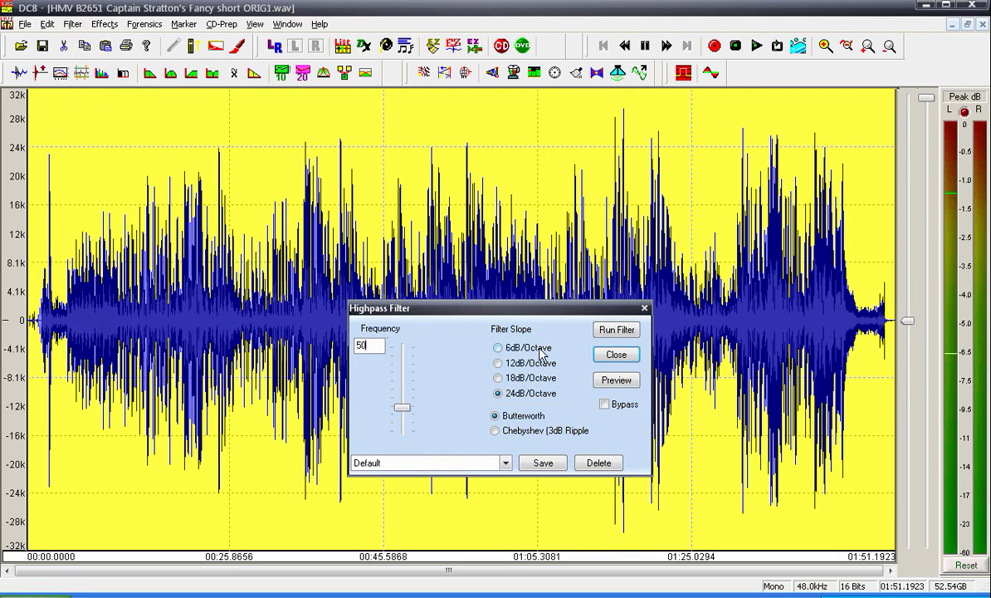
left_click(625, 332)
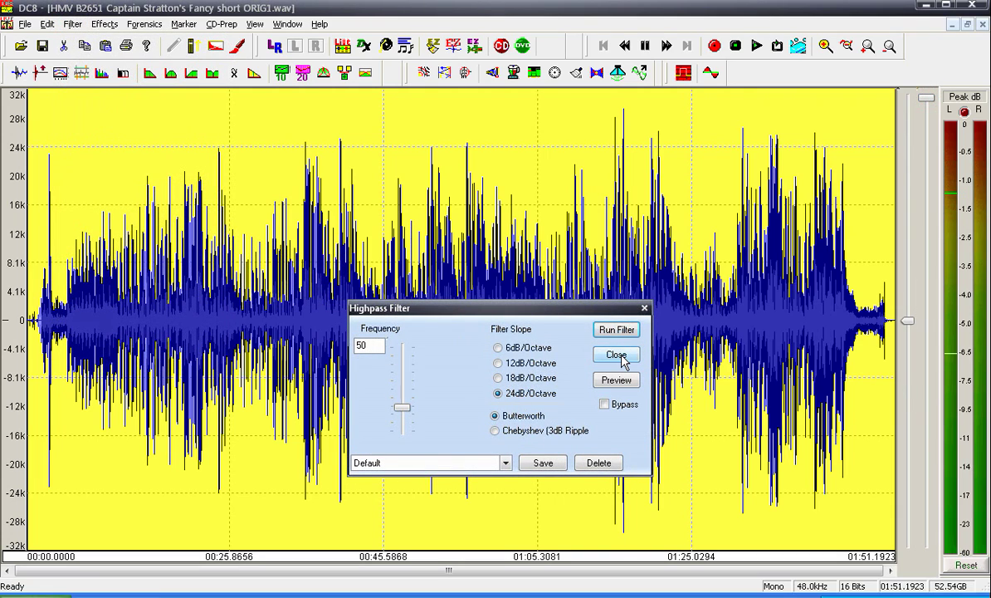
left_click(617, 355)
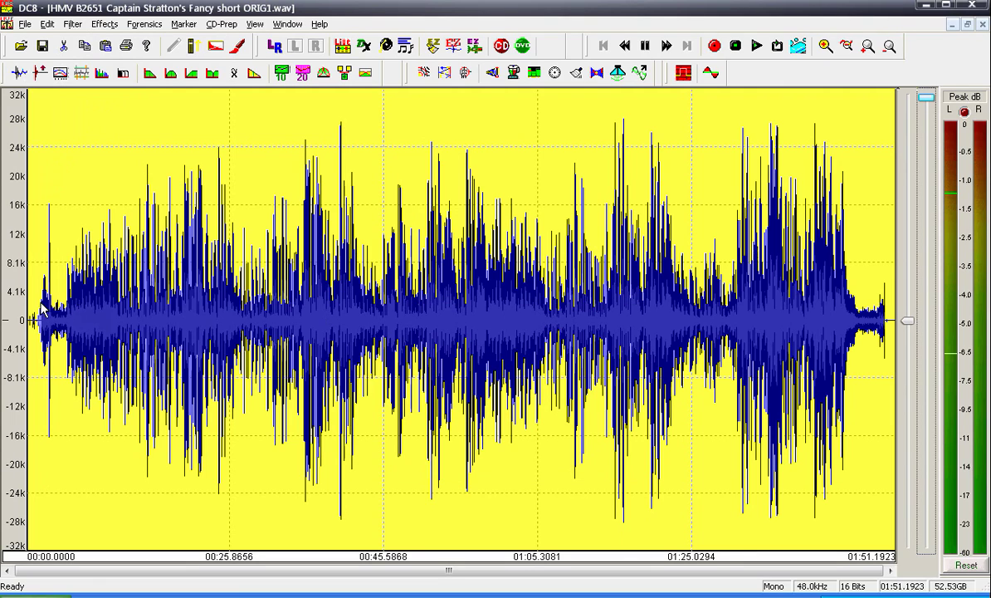
Select the recording from about 6.8 s to the end and play back part of it
left_click_drag(80, 307, 896, 310)
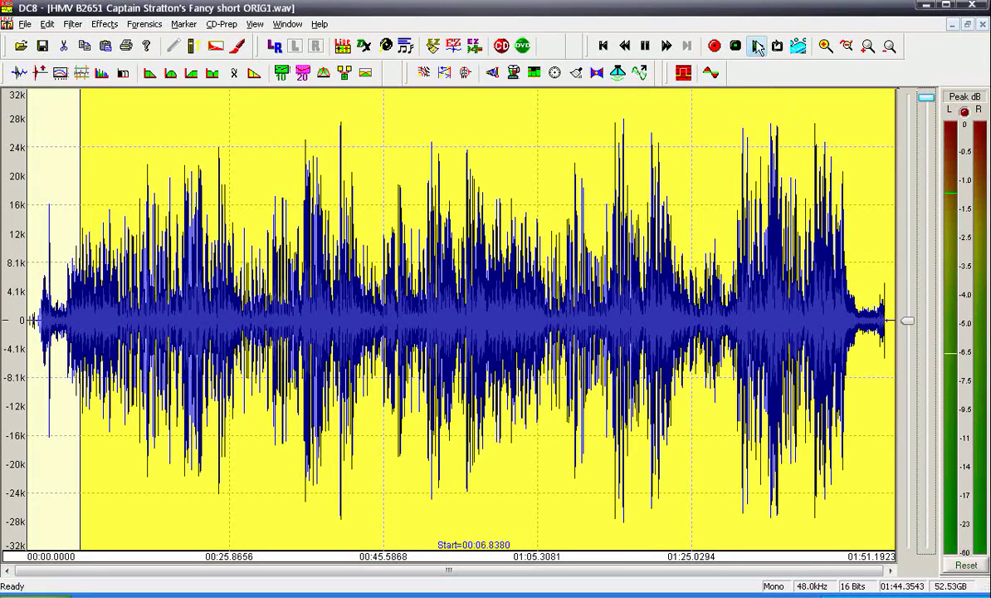
left_click(757, 45)
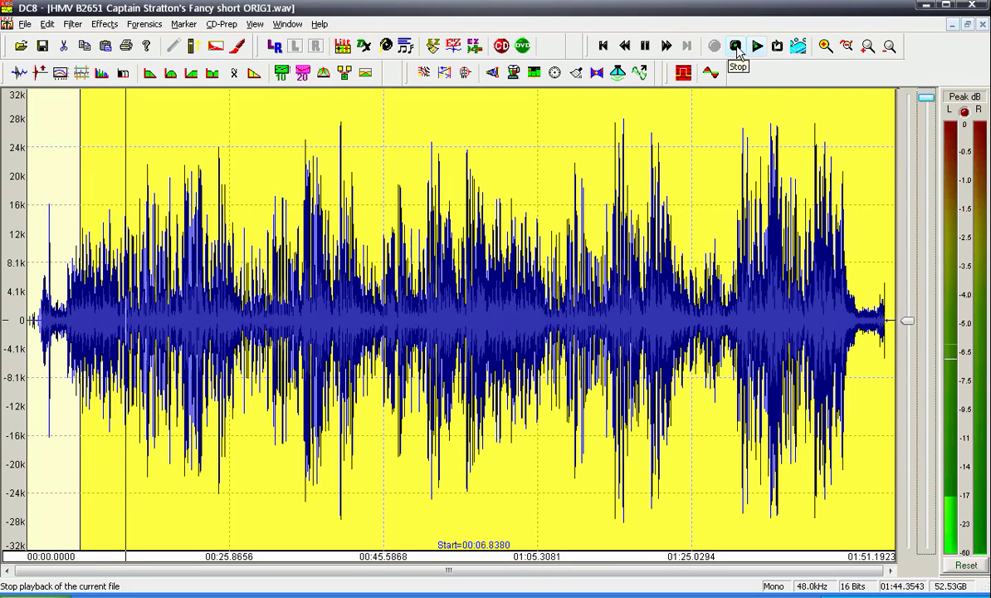
left_click(737, 46)
left_click(106, 302)
Copy the groove noise from about 3.28 s to 5.03 s and paste it over the file's start and the 1.63–3.19 s stretch
left_click_drag(80, 307, 35, 308)
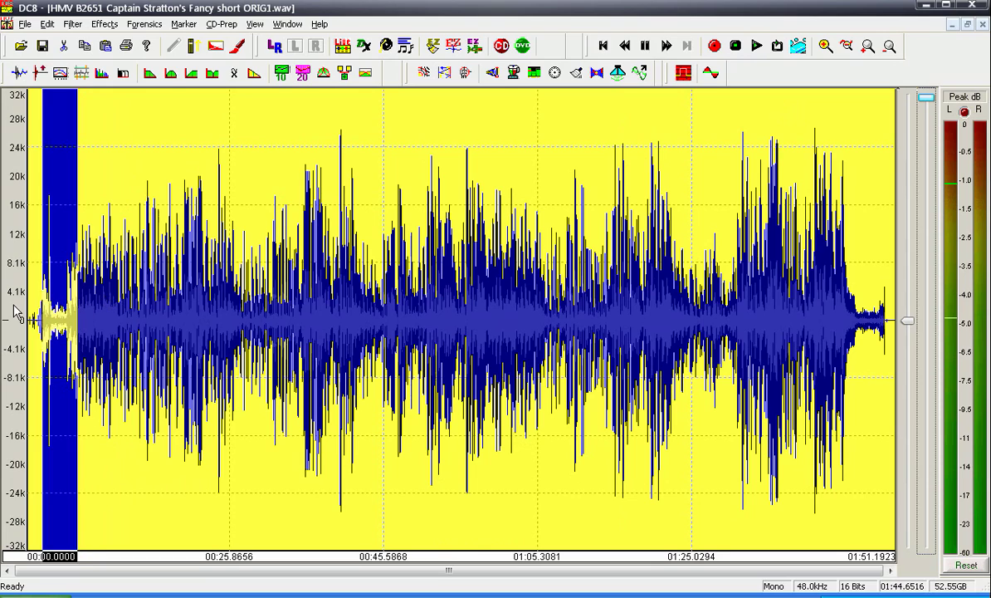
left_click(825, 46)
left_click_drag(463, 316, 695, 319)
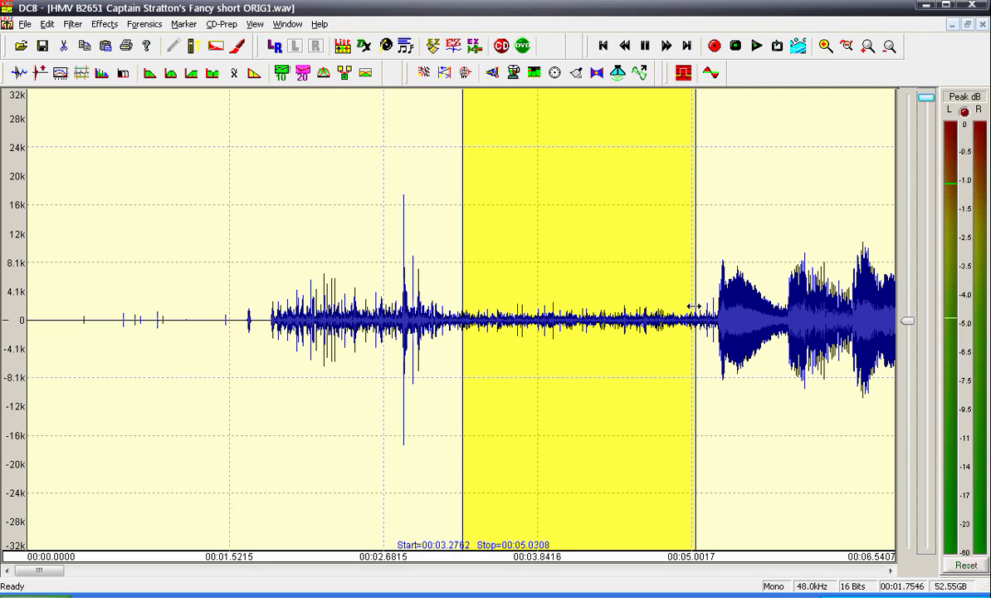
left_click_drag(694, 307, 1, 279)
key("ctrl+v")
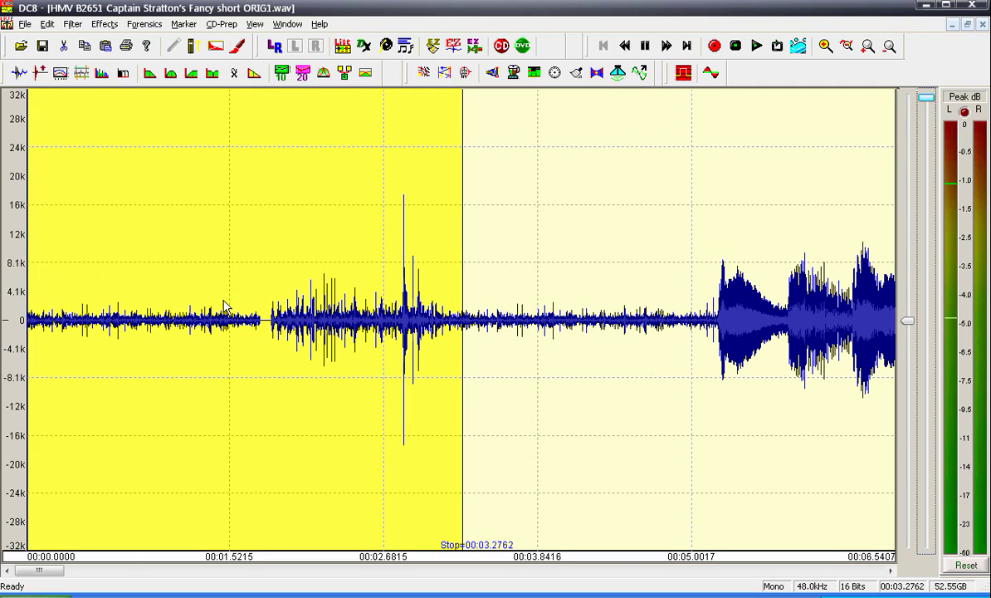
left_click_drag(242, 320, 453, 330)
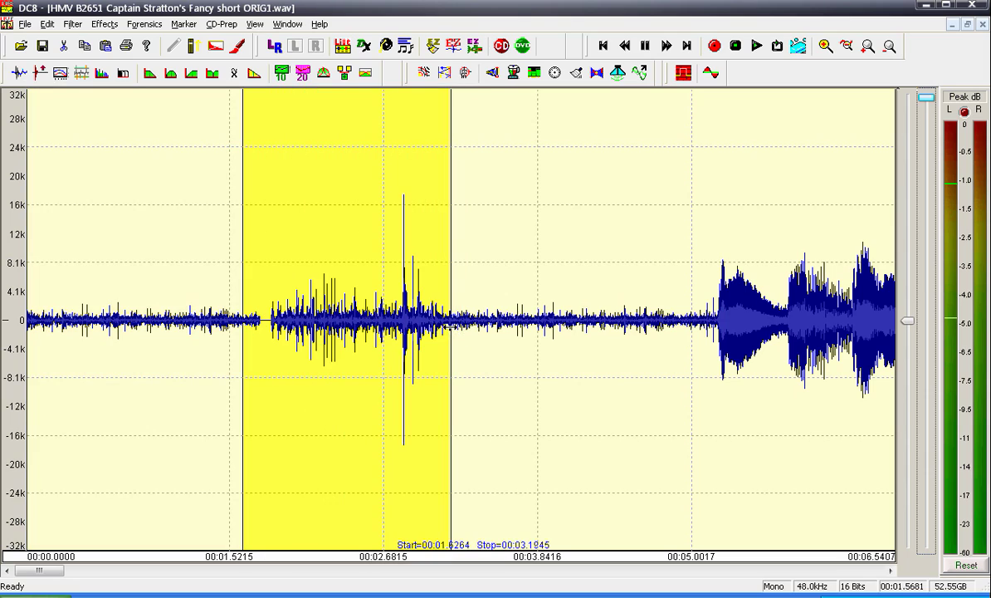
key("ctrl+v")
Select the lead-in from about 0.33 s to 4.26 s and sample its noise in the Continuous Noise filter with FFT size 2048
left_click_drag(586, 307, 71, 271)
left_click(72, 24)
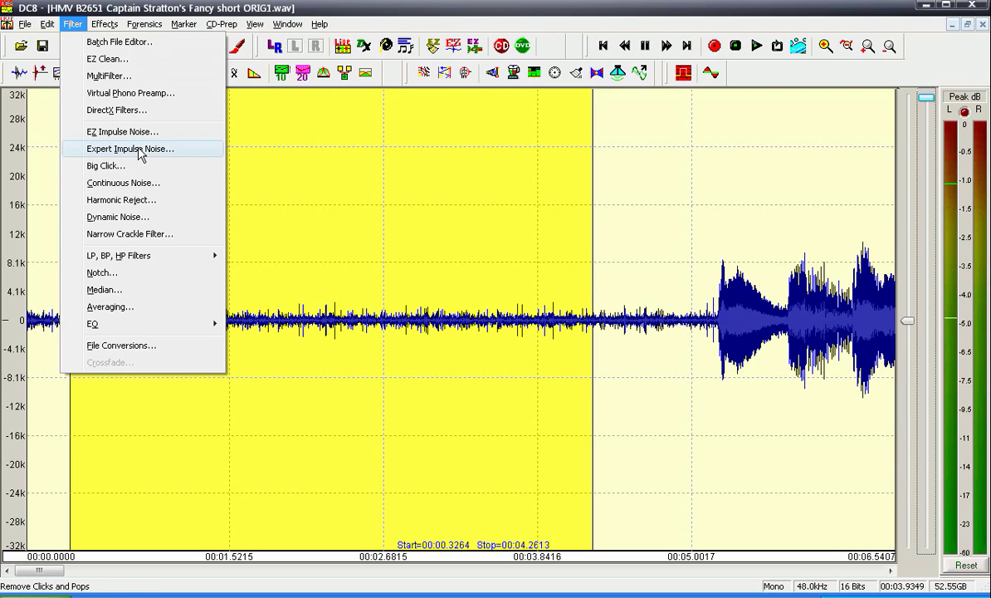
left_click(183, 192)
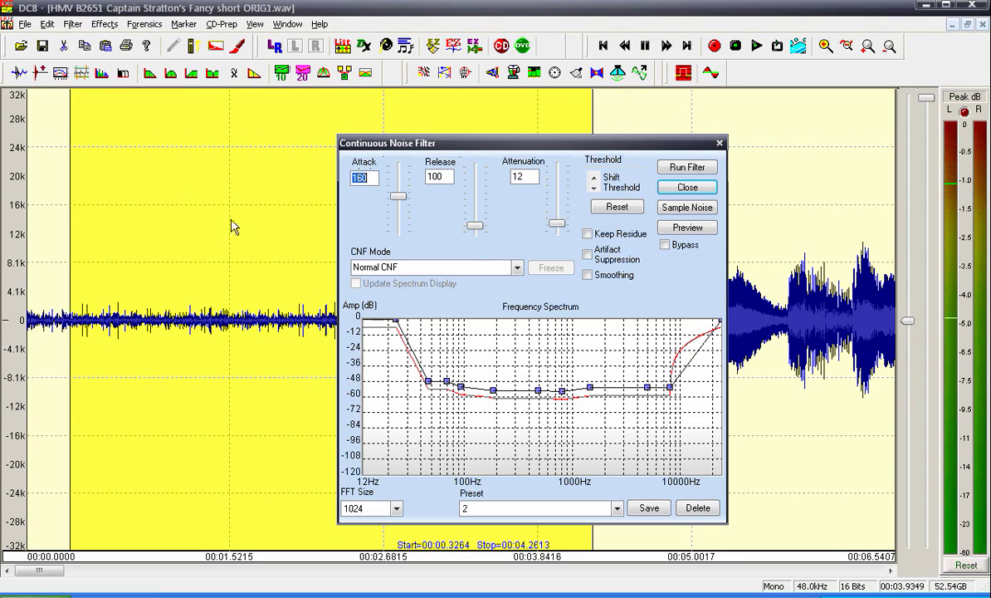
left_click(397, 508)
left_click(357, 532)
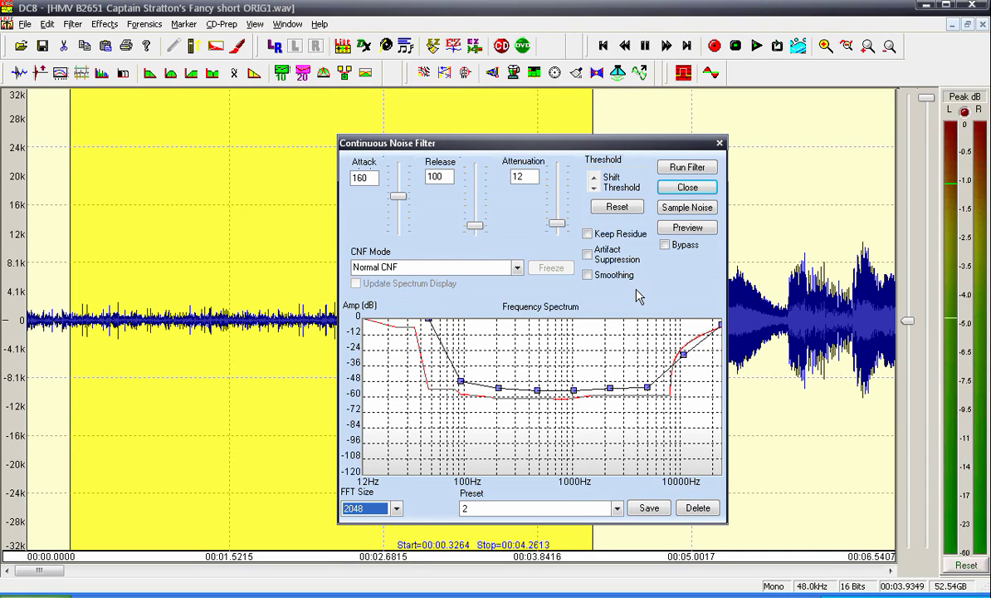
left_click(674, 212)
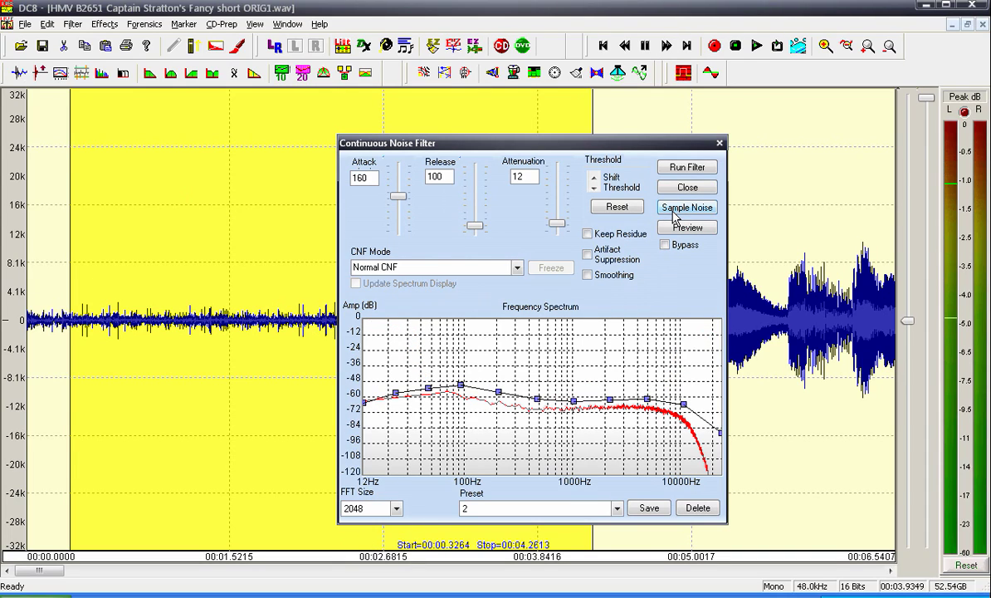
Select the recording from about 4.26 s to the end and start previewing the Continuous Noise filter on it
left_click(847, 45)
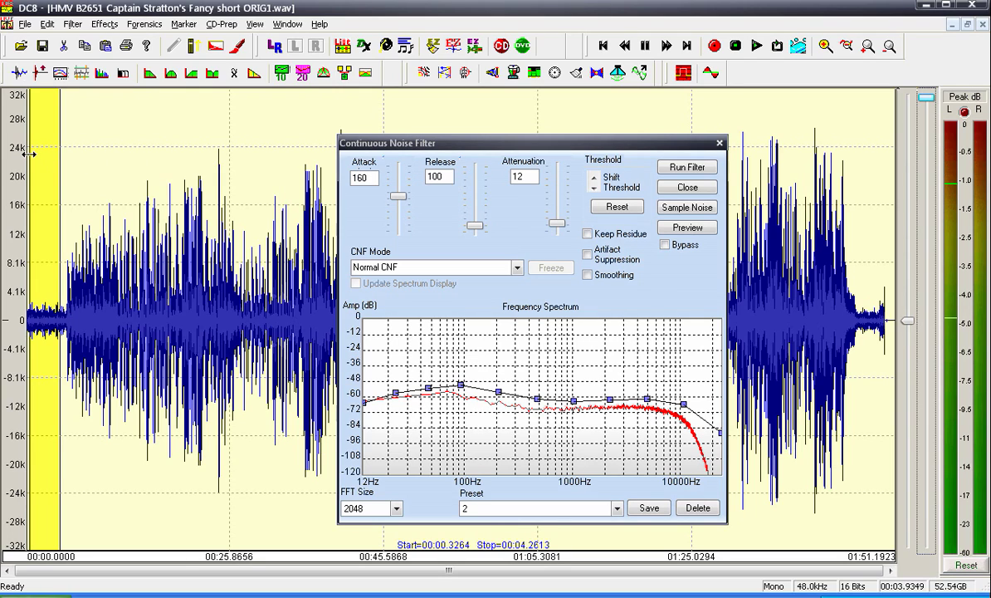
left_click_drag(29, 154, 894, 223)
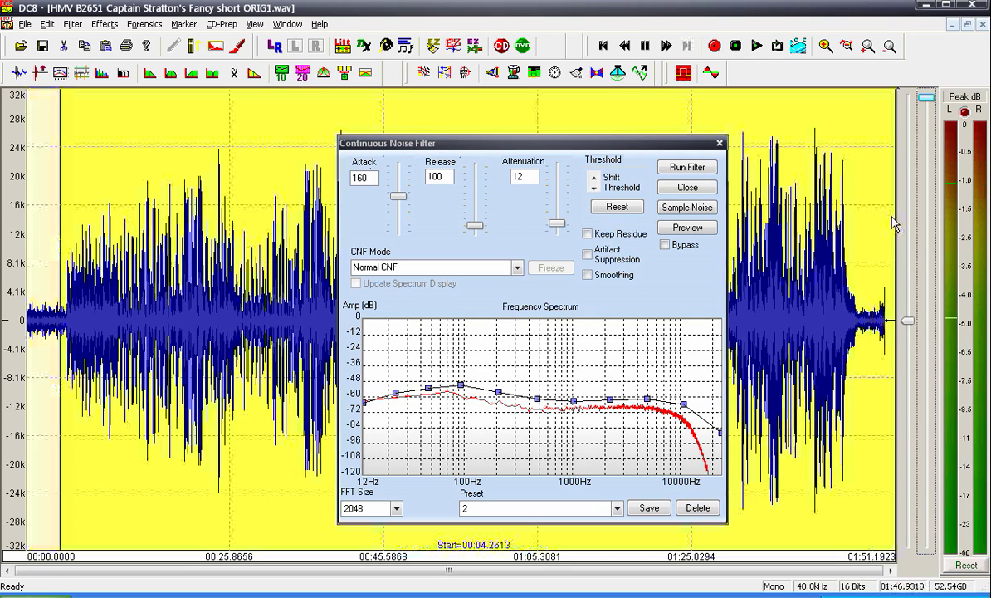
left_click(688, 227)
Raise the noise threshold's two end points to 0 dB and reposition its middle points just above the sampled noise curve
left_click_drag(721, 438, 720, 319)
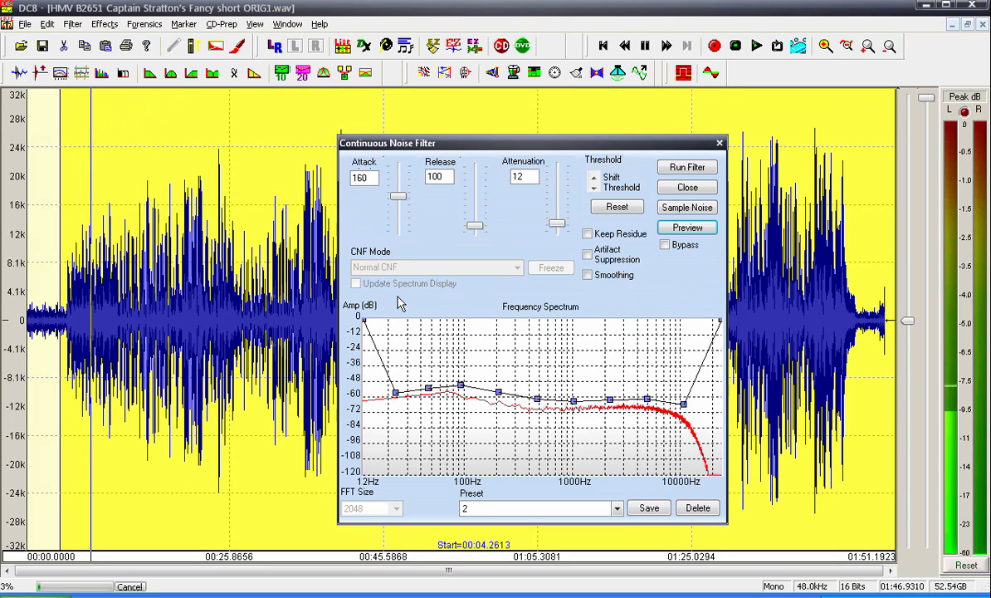
left_click_drag(363, 391, 363, 320)
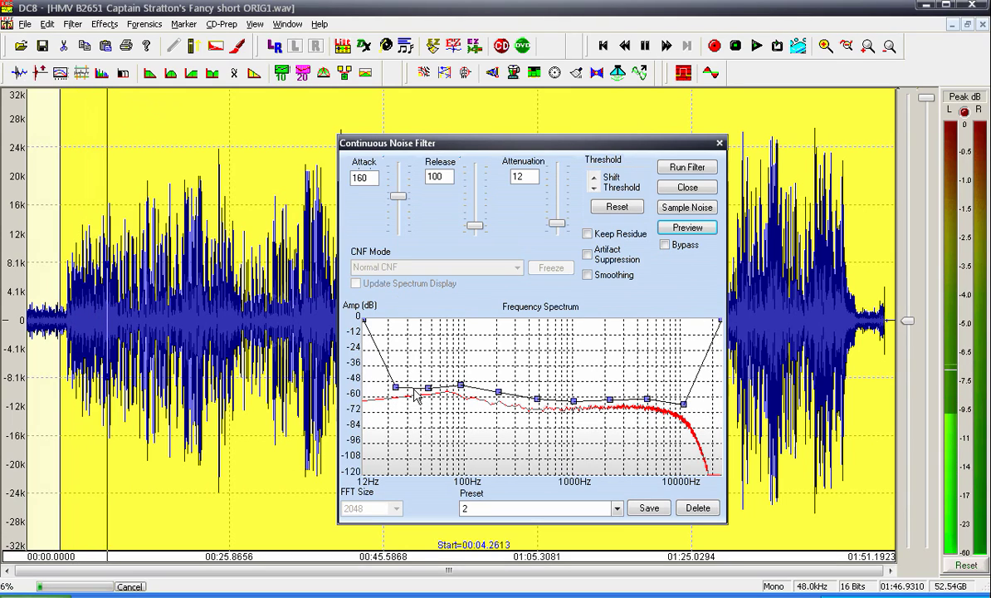
left_click_drag(429, 387, 518, 399)
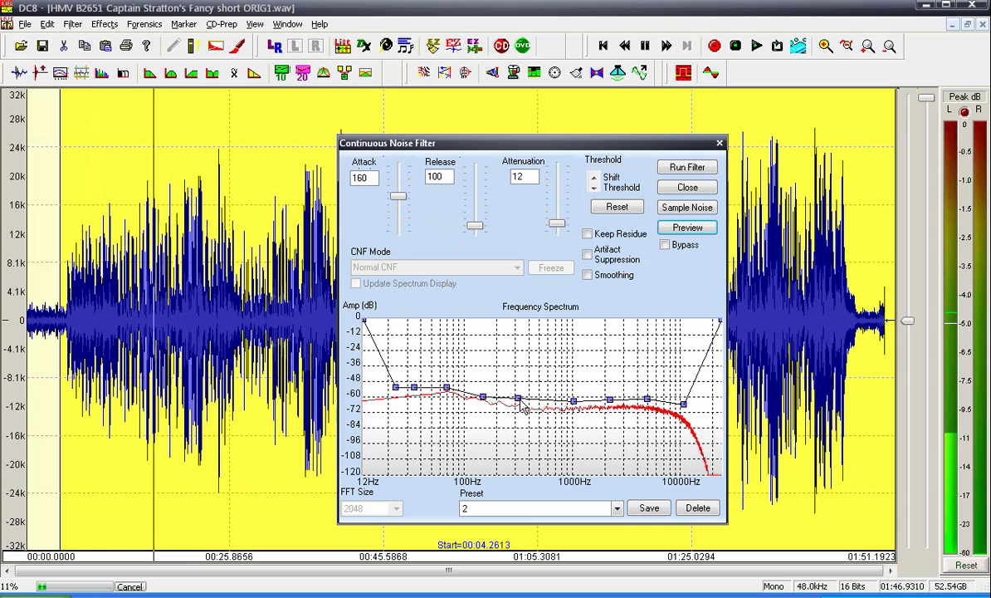
left_click_drag(576, 407, 545, 406)
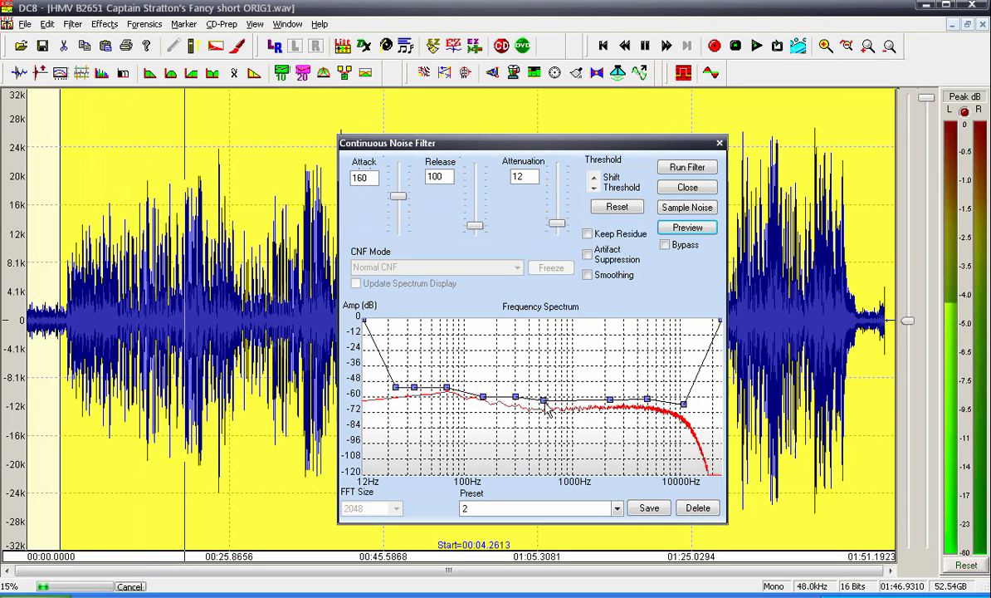
left_click_drag(610, 400, 682, 400)
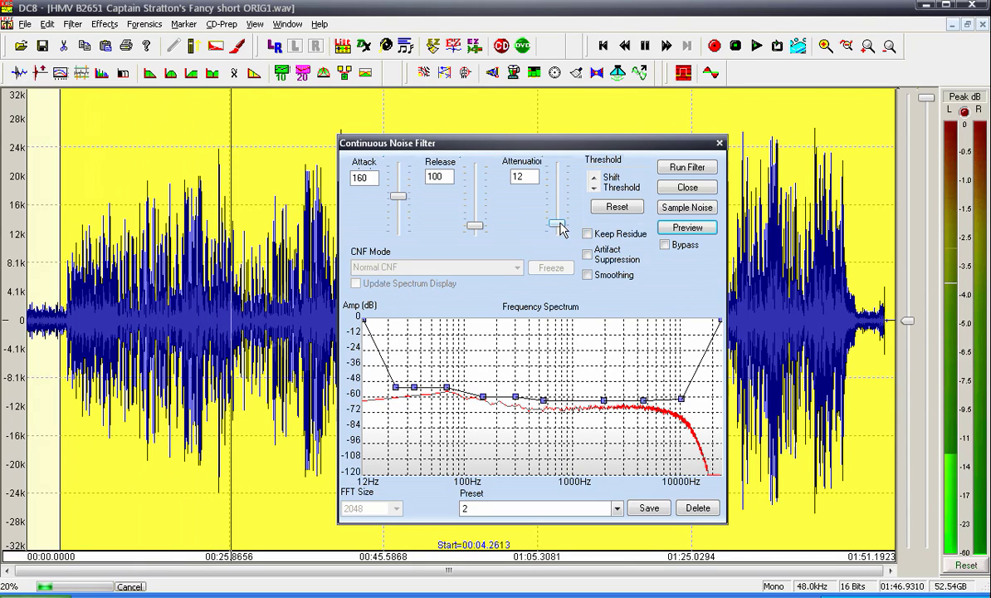
Set the attenuation to 100 and shift two upper threshold points to about 1 kHz and 3 kHz
left_click_drag(557, 223, 548, 164)
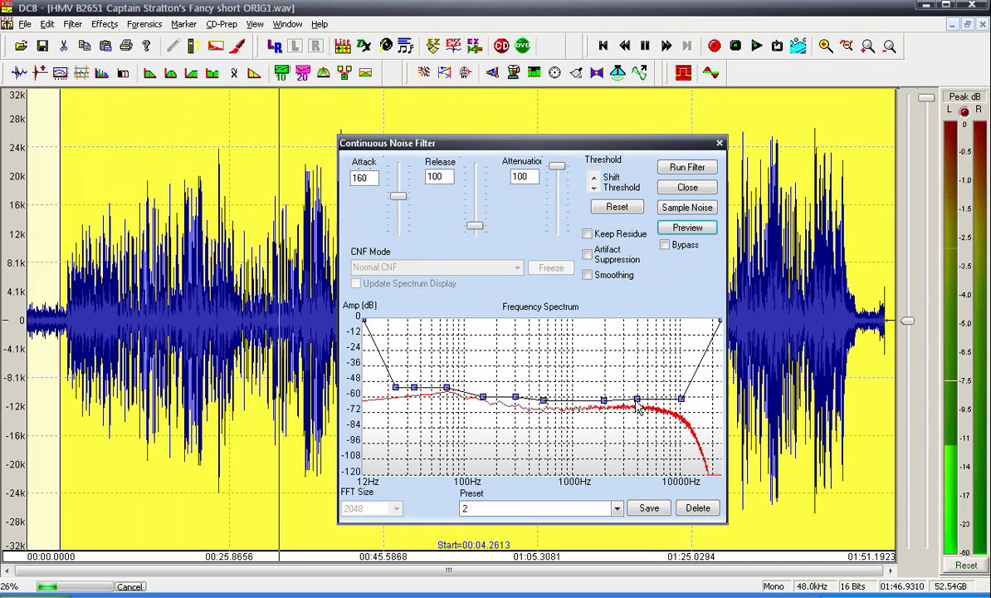
left_click_drag(642, 401, 581, 402)
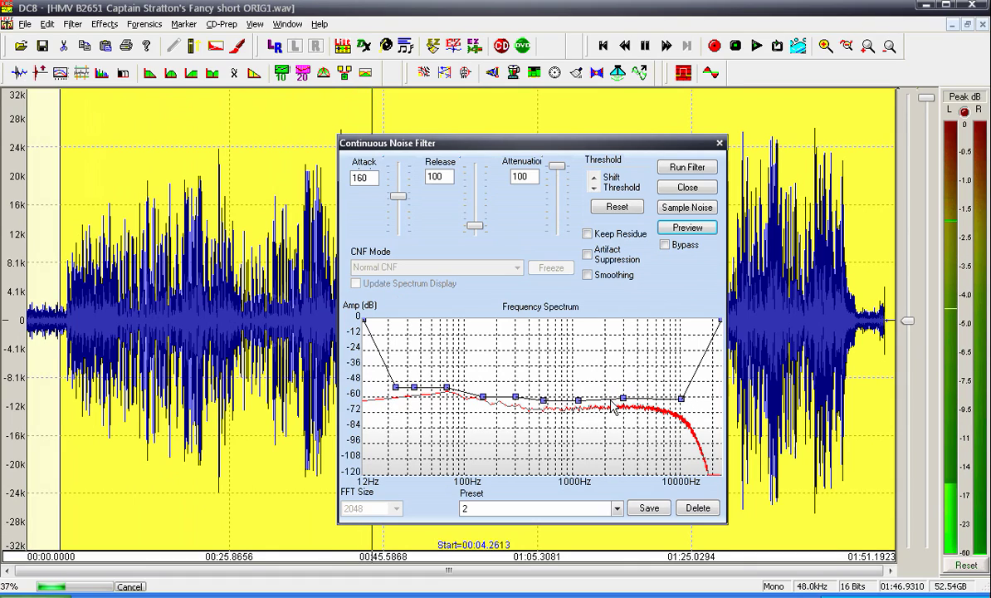
Shift two threshold points to about 2.4 kHz and 1 kHz, add one near 5.5 kHz, and replay the preview
left_click_drag(626, 406, 618, 407)
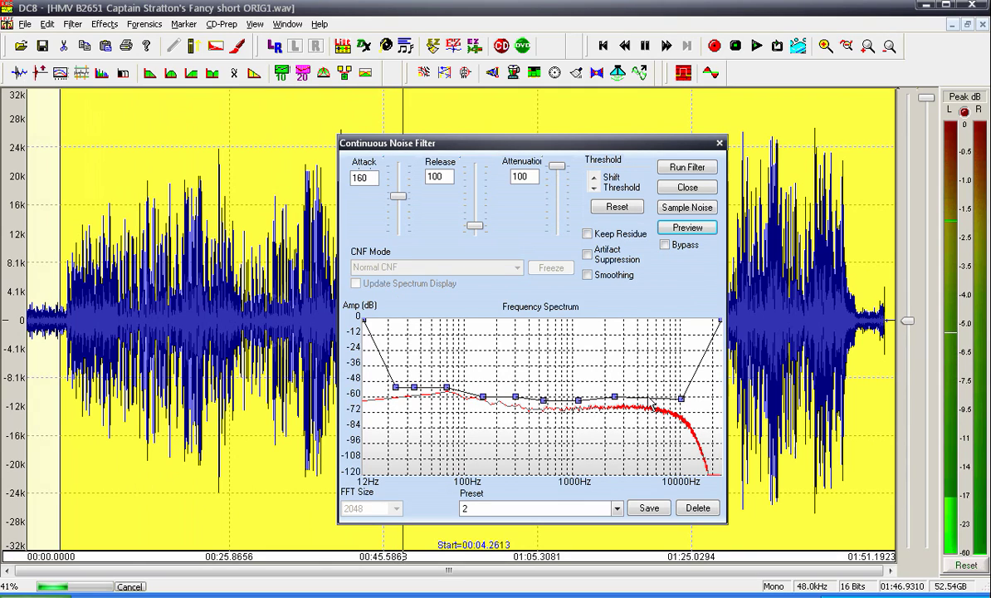
left_click(651, 399)
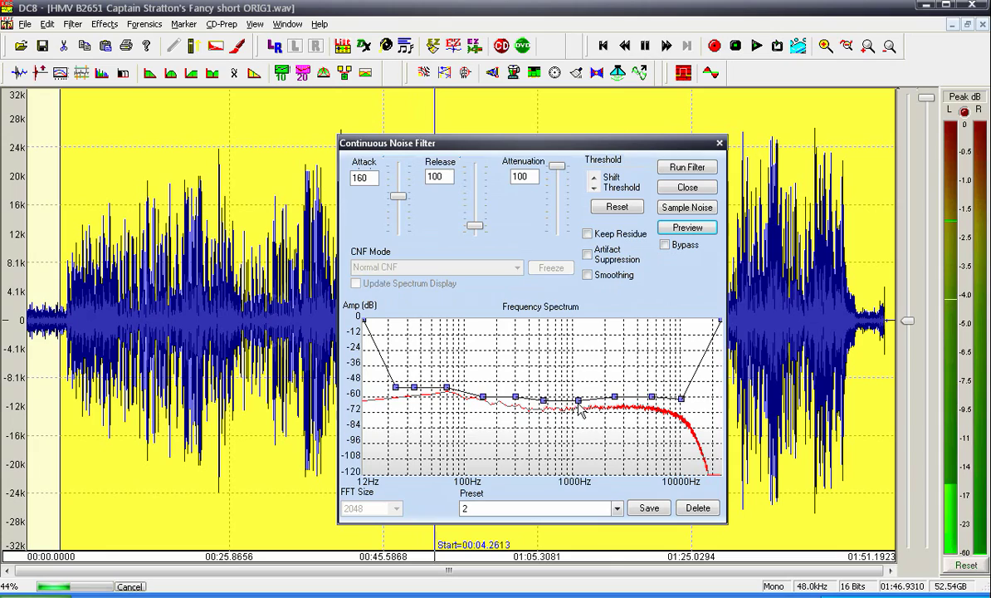
left_click_drag(580, 403, 573, 403)
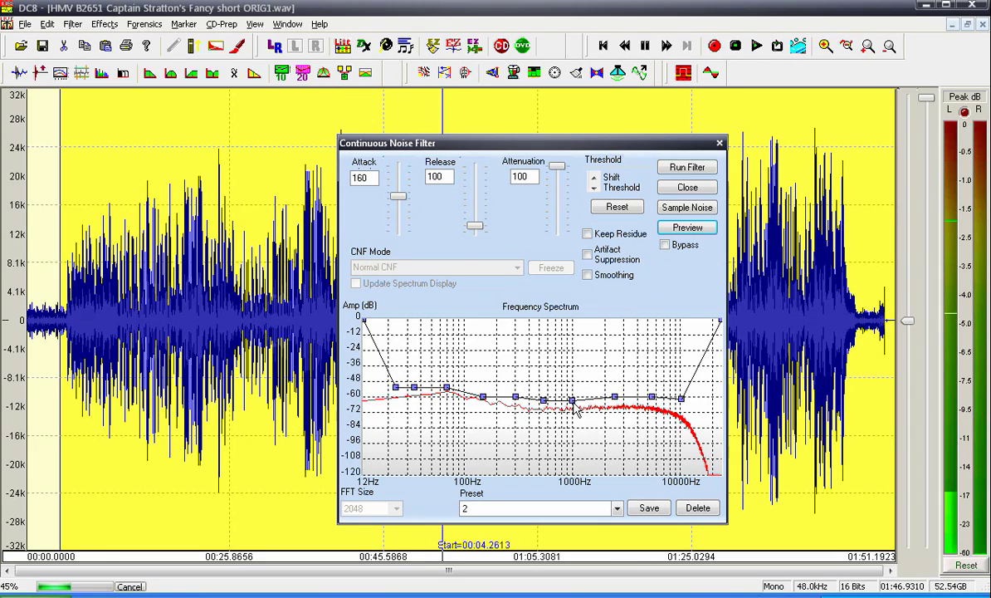
left_click(677, 232)
left_click(678, 232)
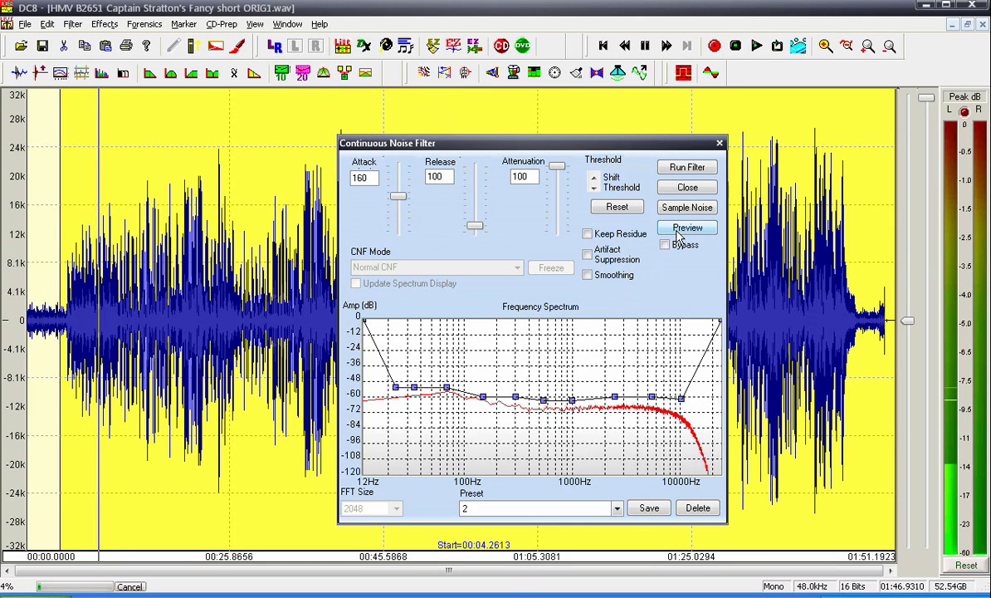
left_click(677, 232)
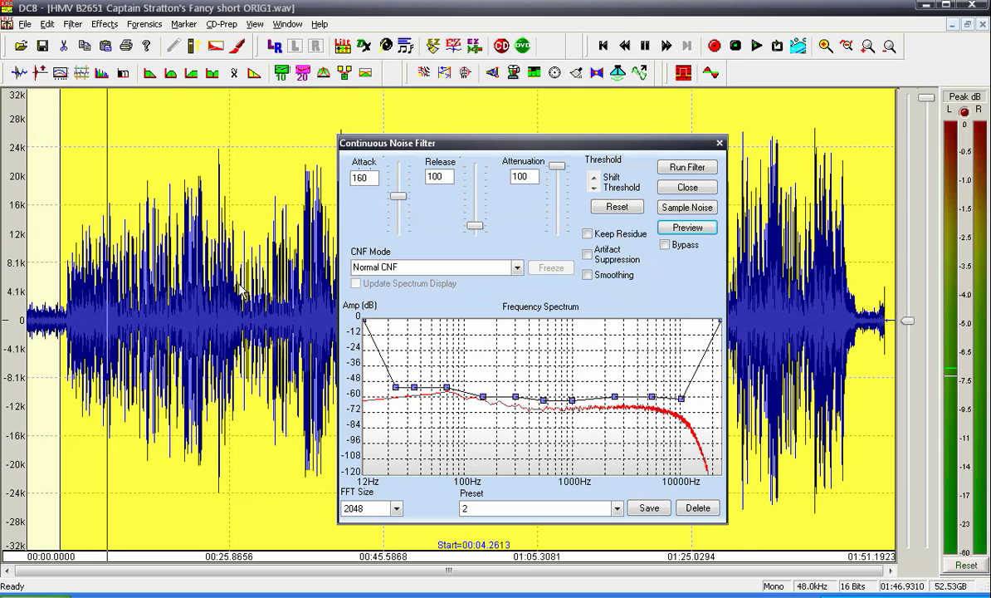
Add a marker, move it to about 27.65 s, and select the part of the recording before it
left_click(239, 291)
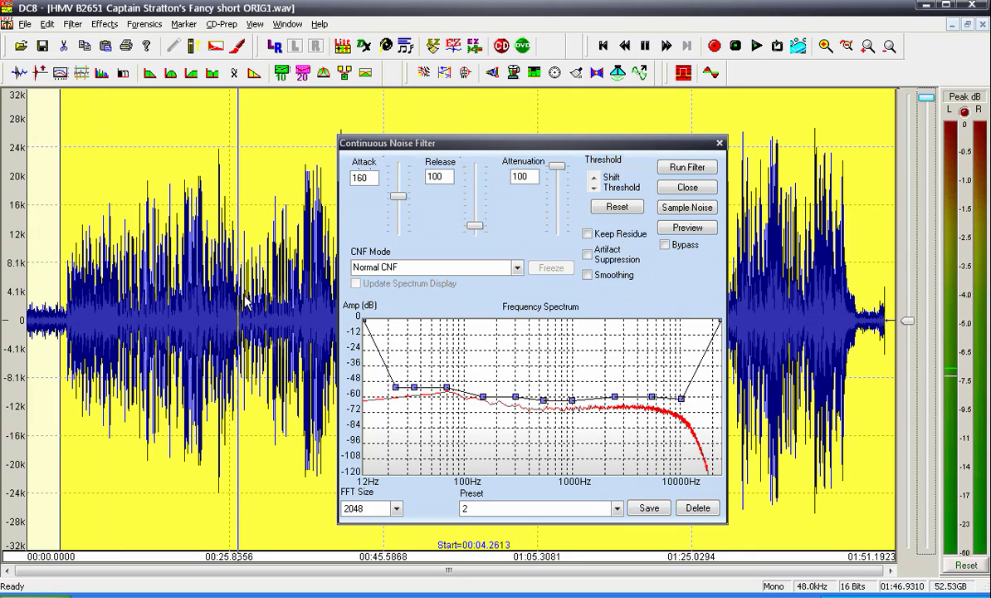
left_click(244, 296)
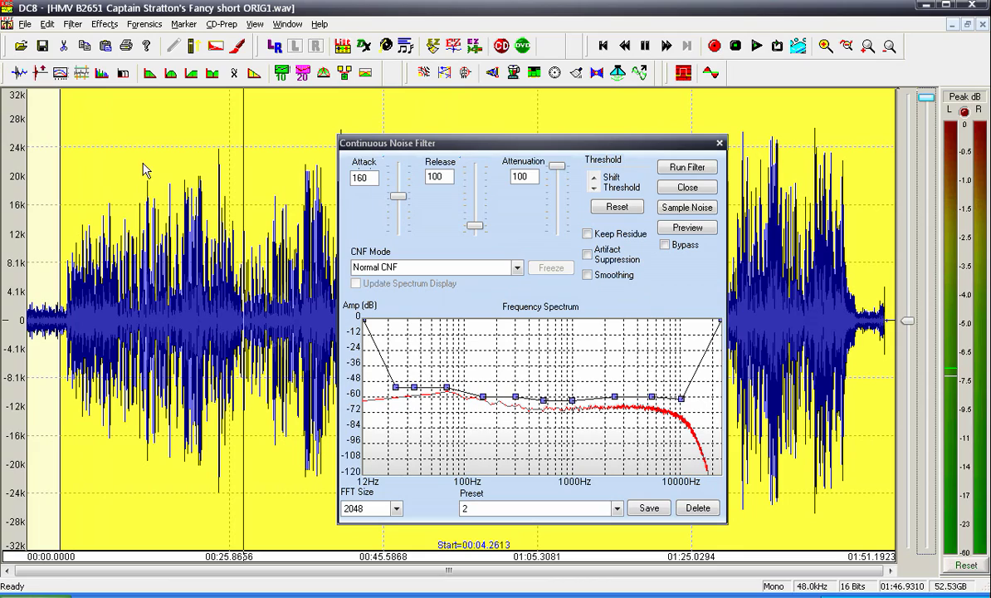
left_click(183, 24)
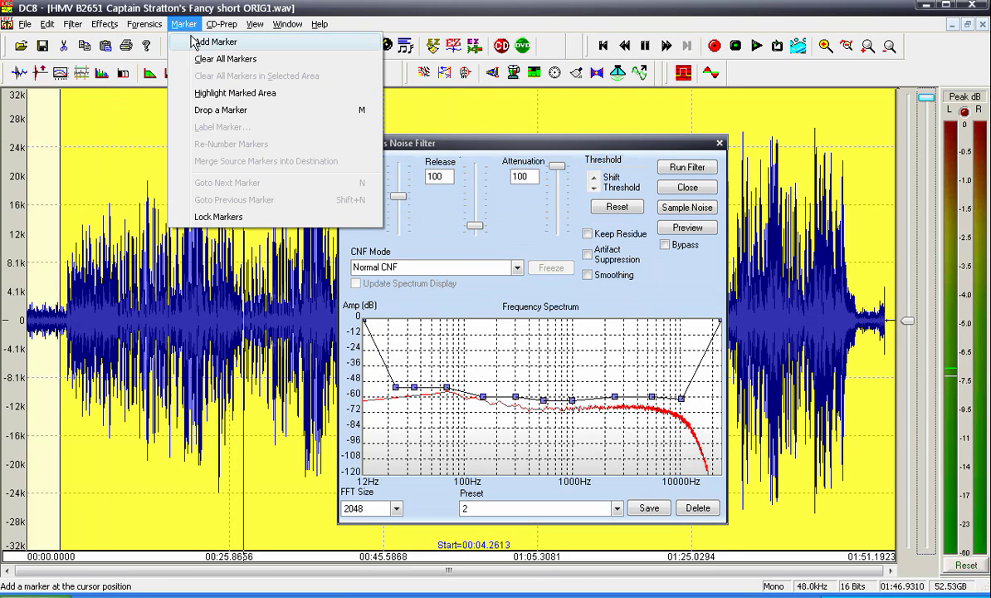
left_click(201, 39)
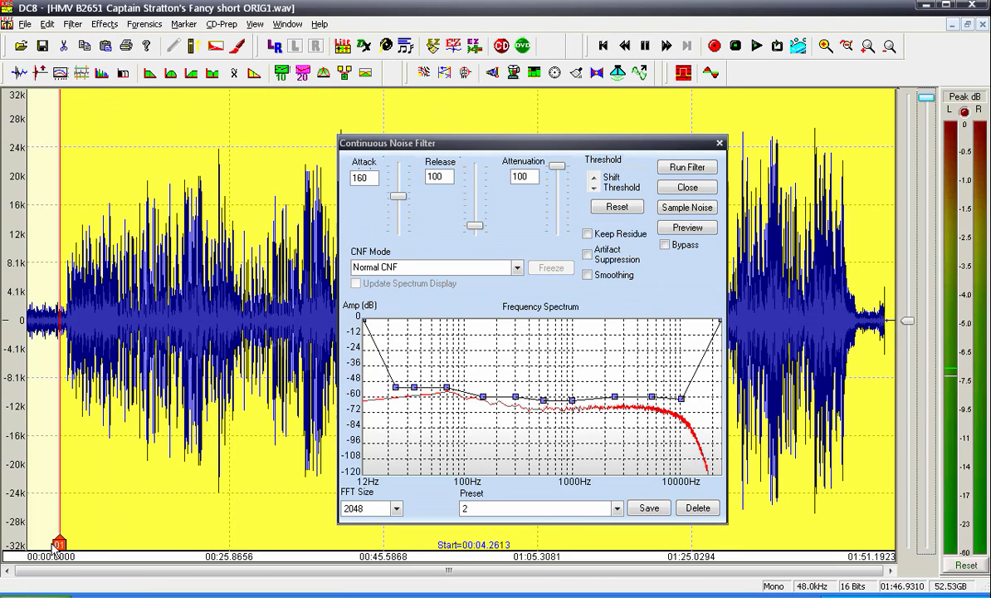
left_click_drag(59, 541, 242, 557)
double_click(184, 446)
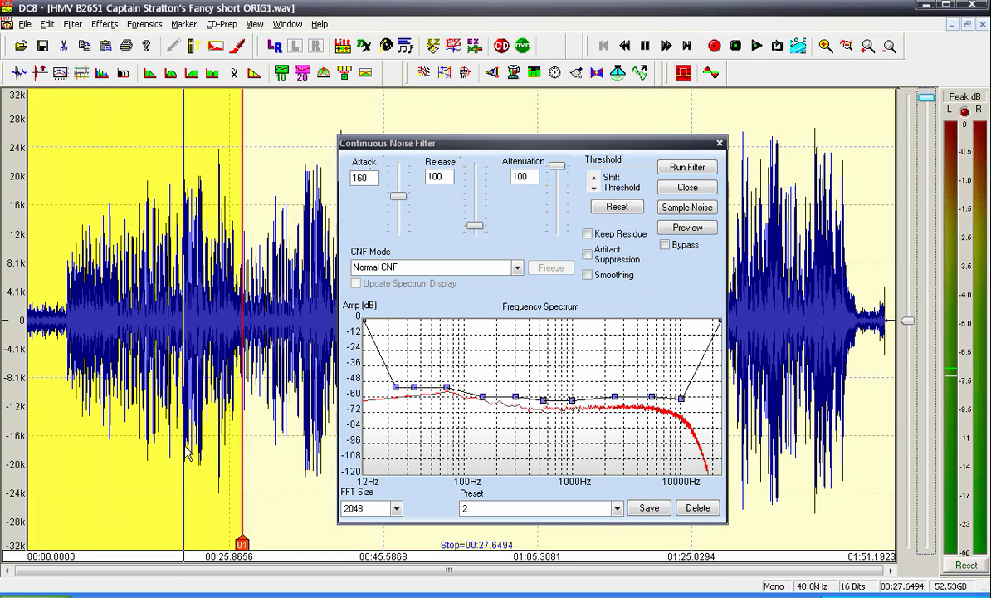
Narrow the selection to run from about 4.76 s, where the music begins, to the marker
left_click(47, 24)
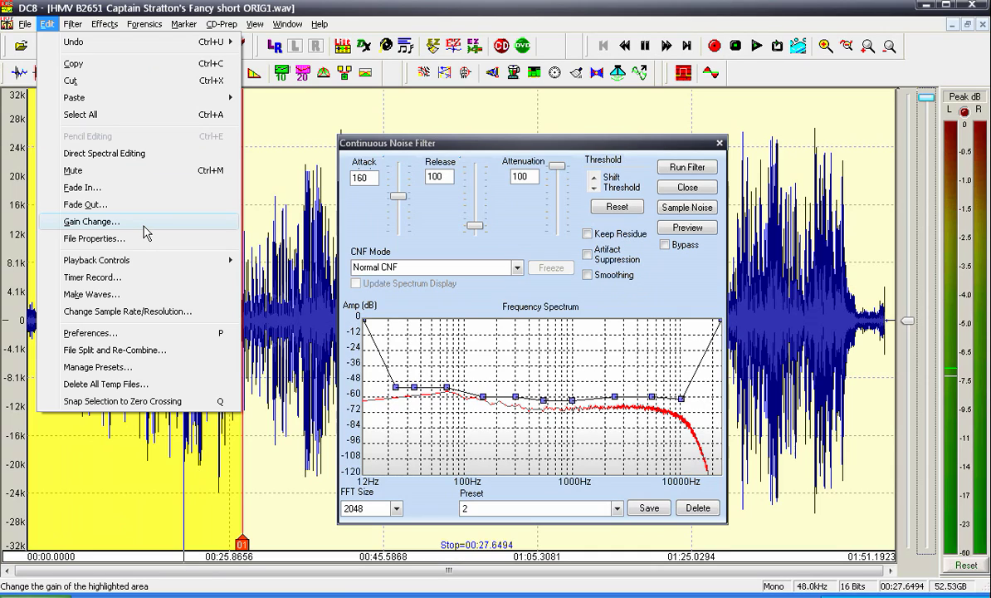
left_click(54, 327)
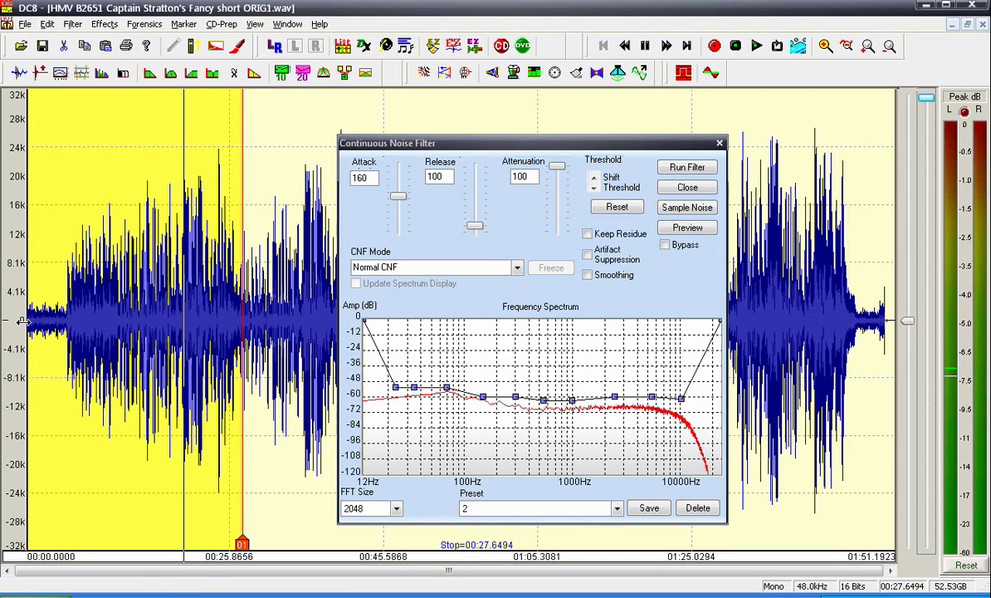
left_click_drag(41, 320, 146, 347)
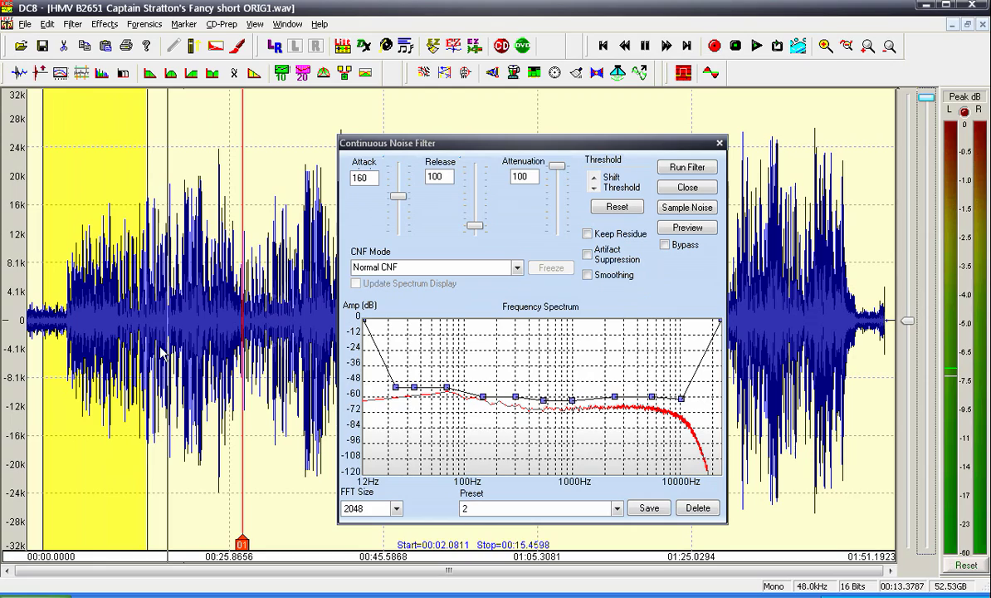
double_click(174, 340)
left_click_drag(25, 324, 64, 324)
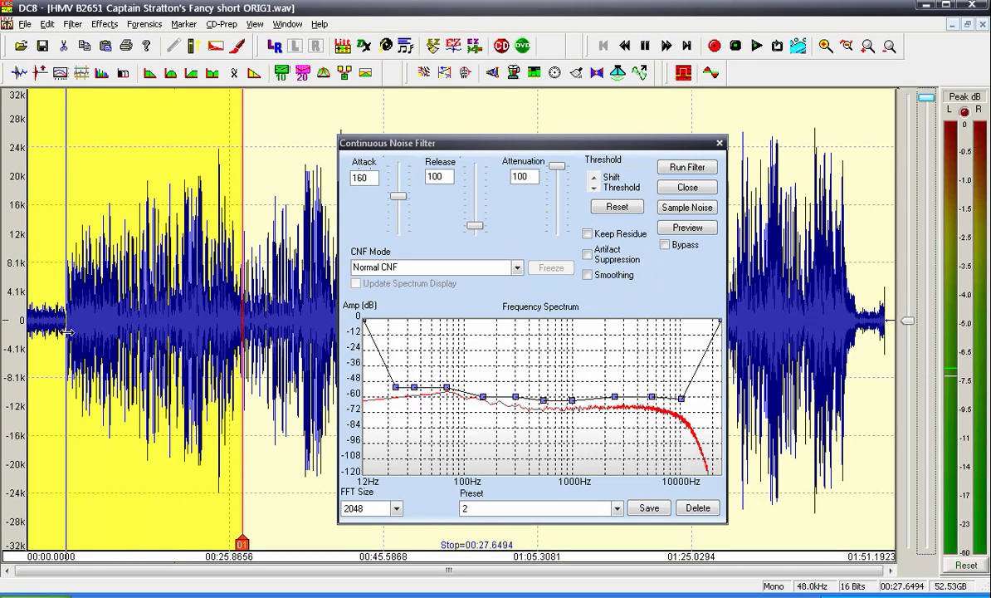
Apply an adjustable linear gain change to the selection with start level -3.86 dB and stop level 0.00 dB
left_click(49, 25)
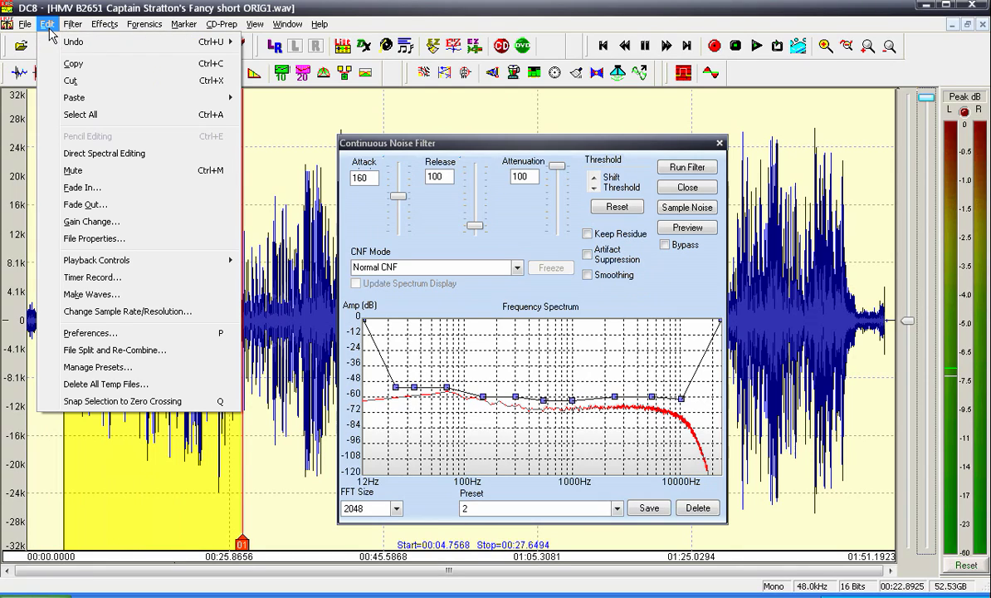
left_click(149, 223)
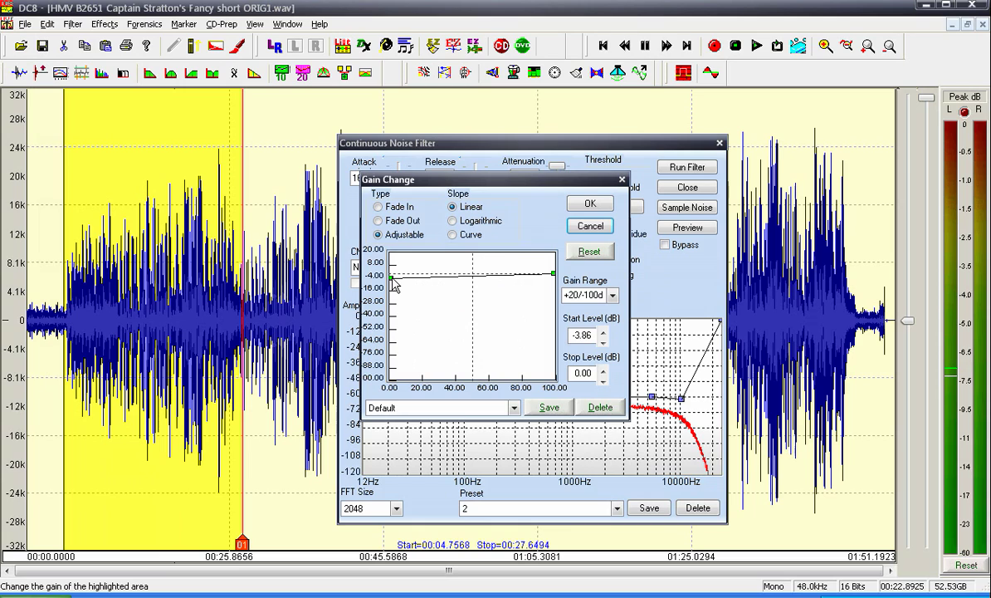
left_click(583, 207)
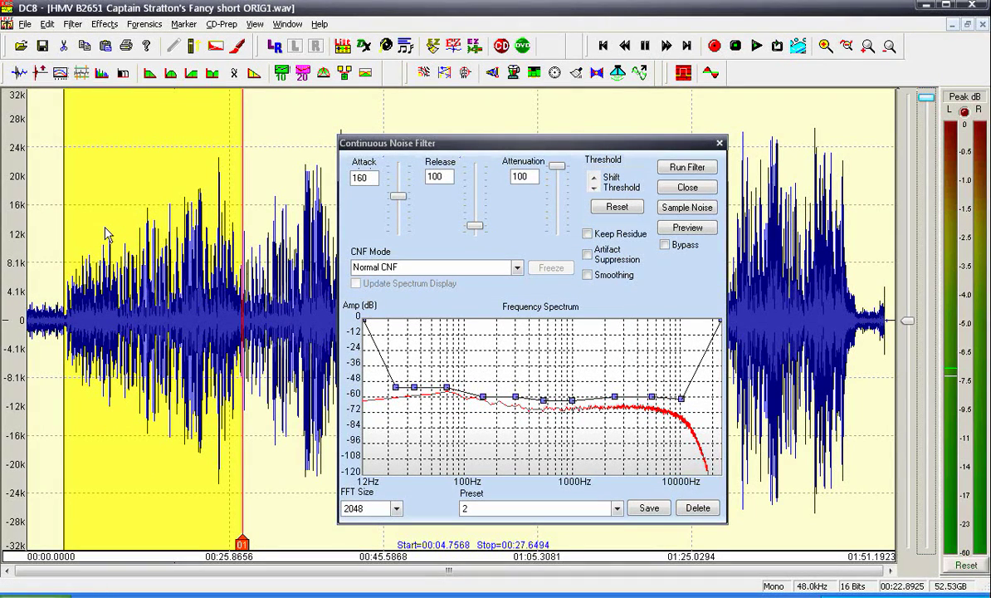
Select the recording from about 4.46 s to the end and preview the Continuous Noise filter on it
left_click_drag(46, 202, 945, 241)
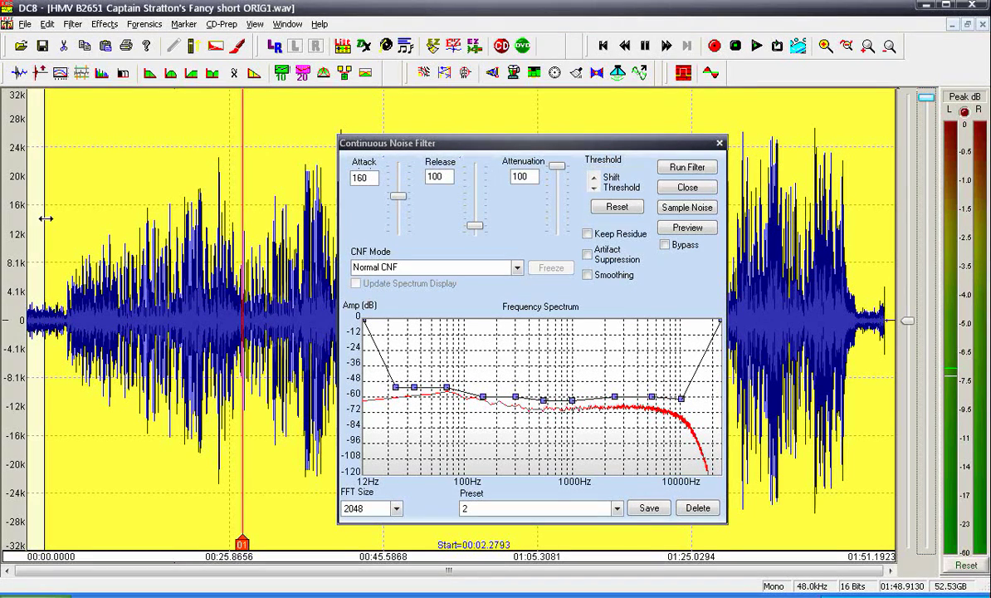
left_click_drag(45, 218, 62, 218)
left_click(687, 227)
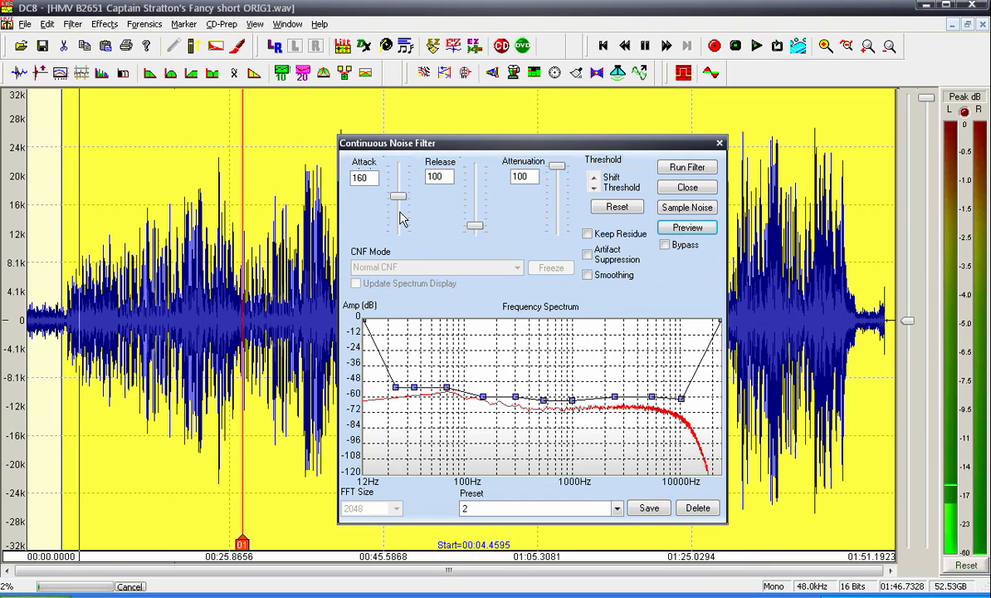
Set the Continuous Noise filter's attack to 100 and its attenuation to 6
left_click(402, 217)
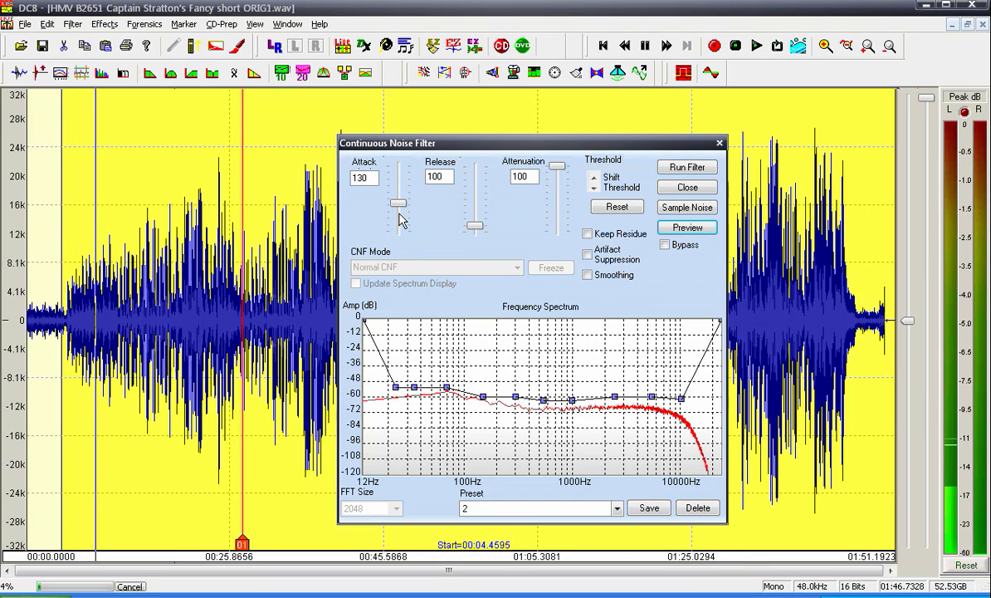
left_click(400, 215)
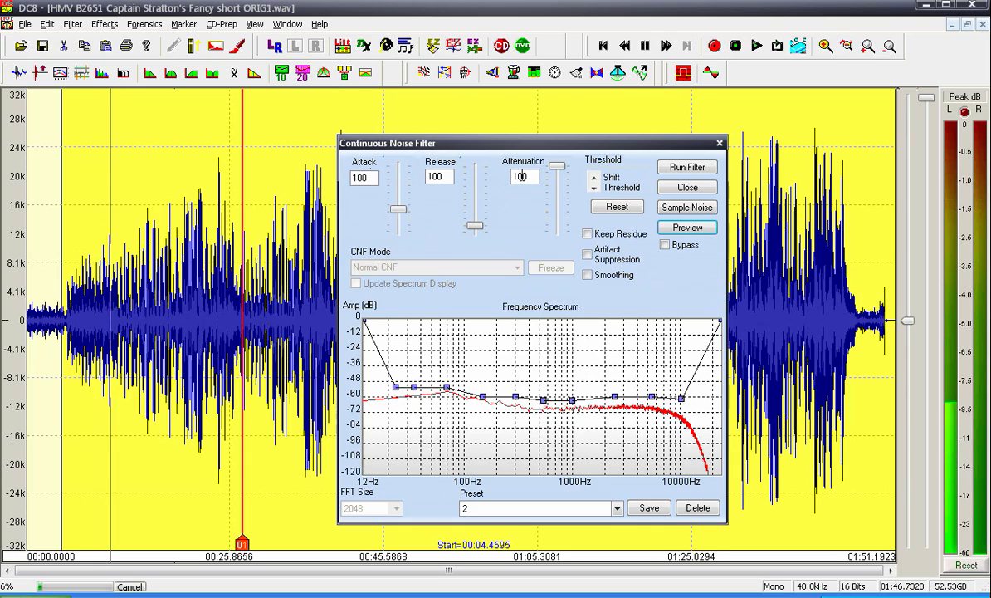
left_click_drag(527, 176, 505, 176)
type("6")
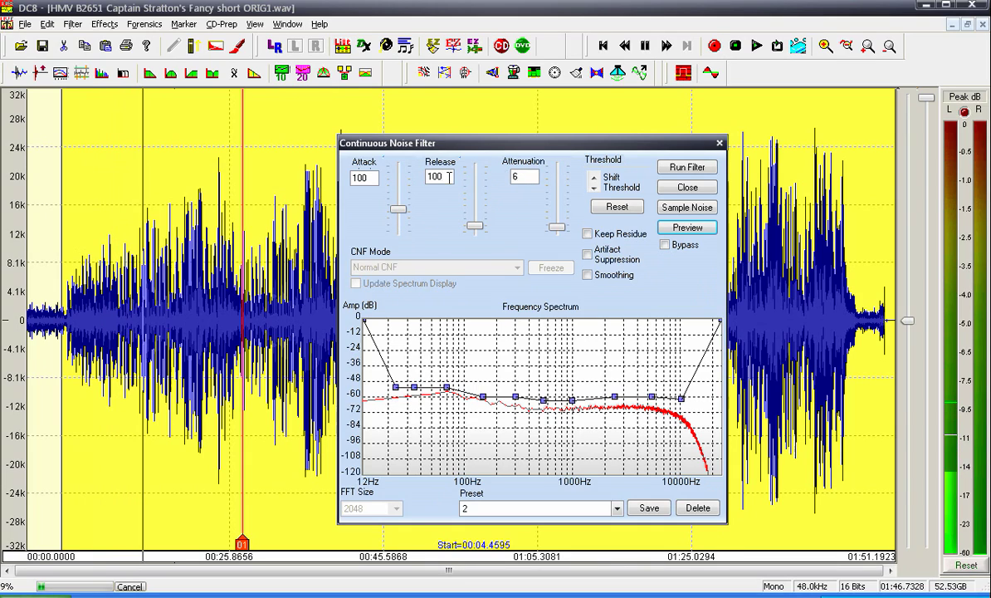
Raise the threshold point near 20 Hz to 0 dB, compare against the bypassed sound, and run the filter on the selection
left_click_drag(396, 388, 395, 320)
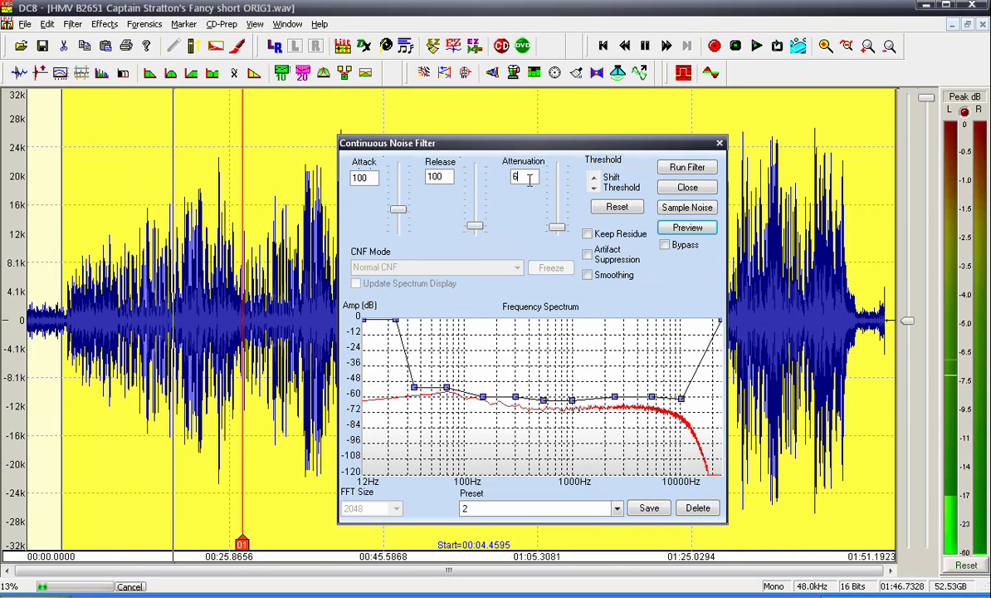
left_click(665, 245)
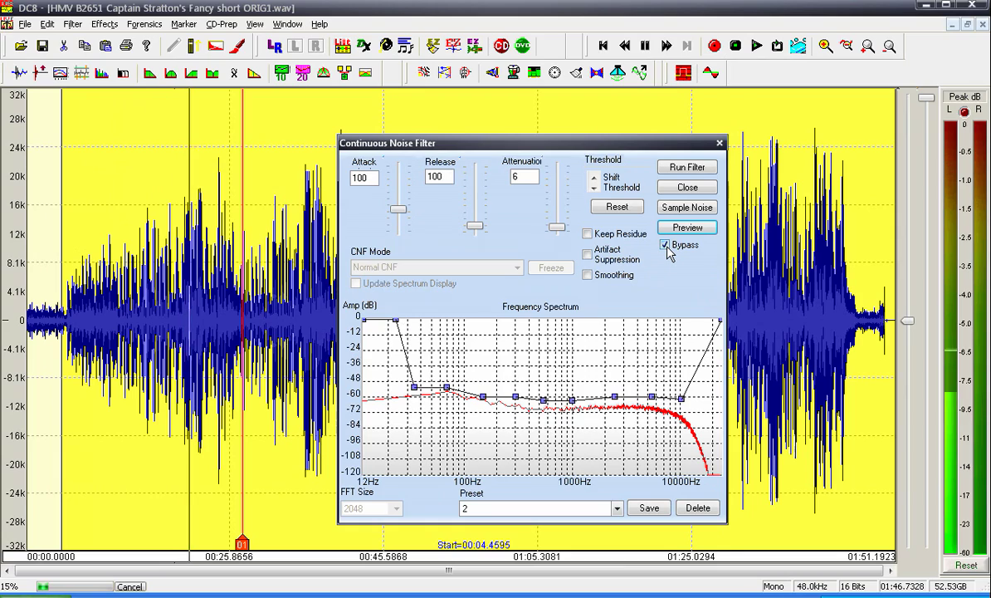
left_click(665, 245)
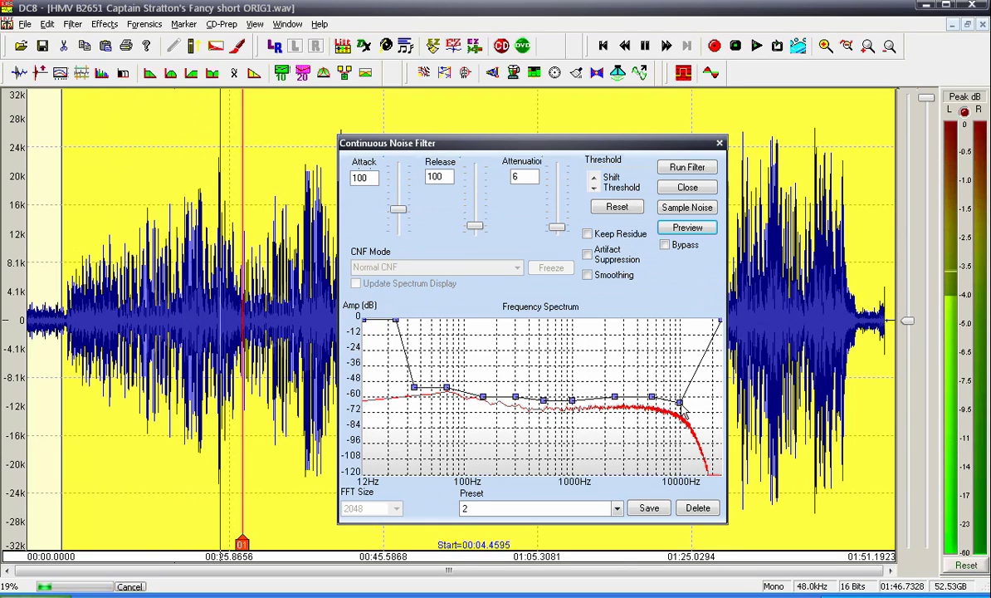
left_click(692, 168)
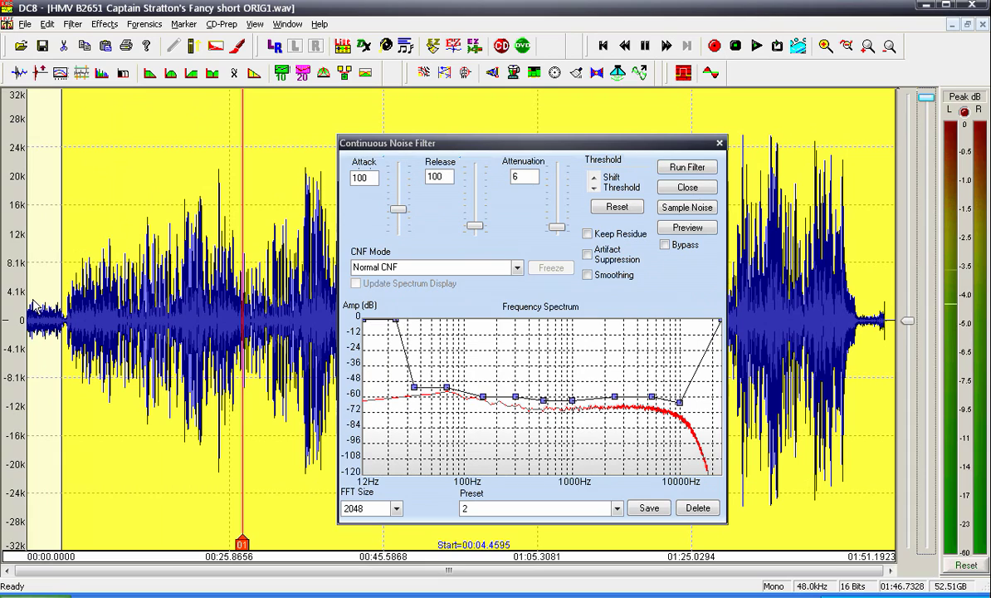
Select the lead-in from about 0.79 s to 4.36 s and sample its noise with FFT size 1024
left_click_drag(34, 287, 63, 287)
left_click(396, 509)
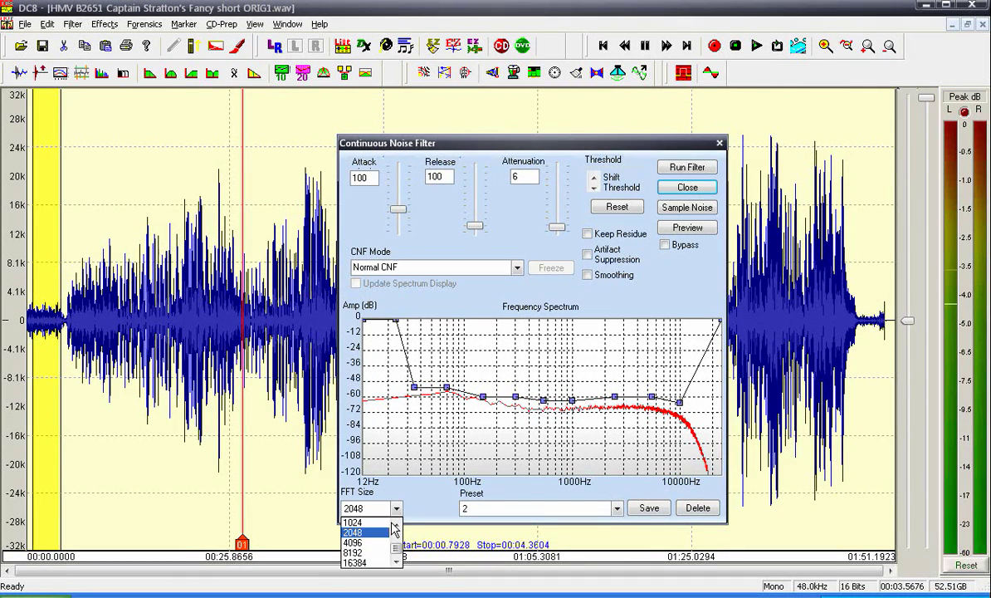
left_click(357, 532)
left_click(685, 207)
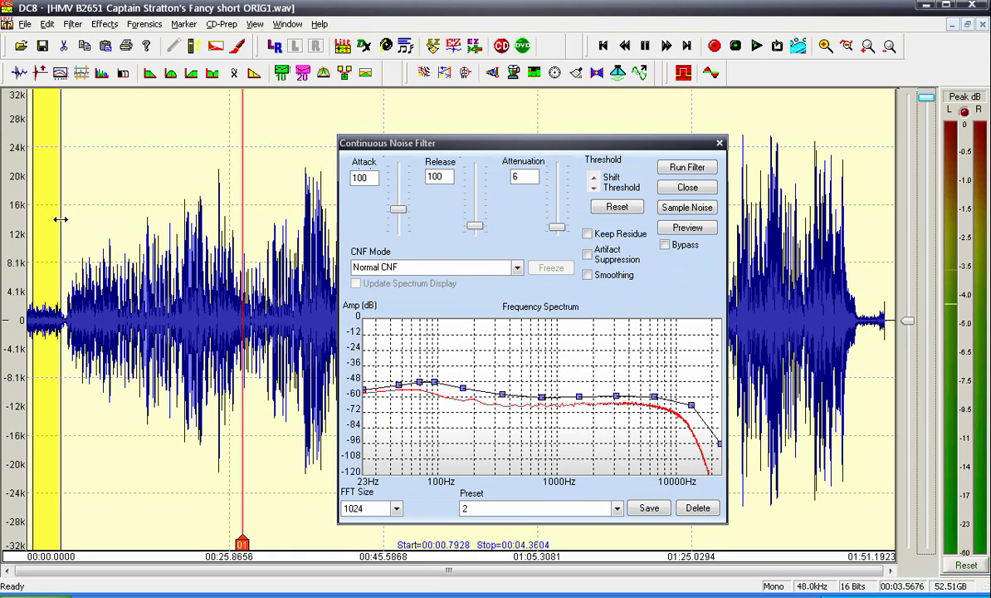
Select the whole recording and preview the Continuous Noise filter on it with attenuation set to 100
left_click_drag(72, 219, 895, 259)
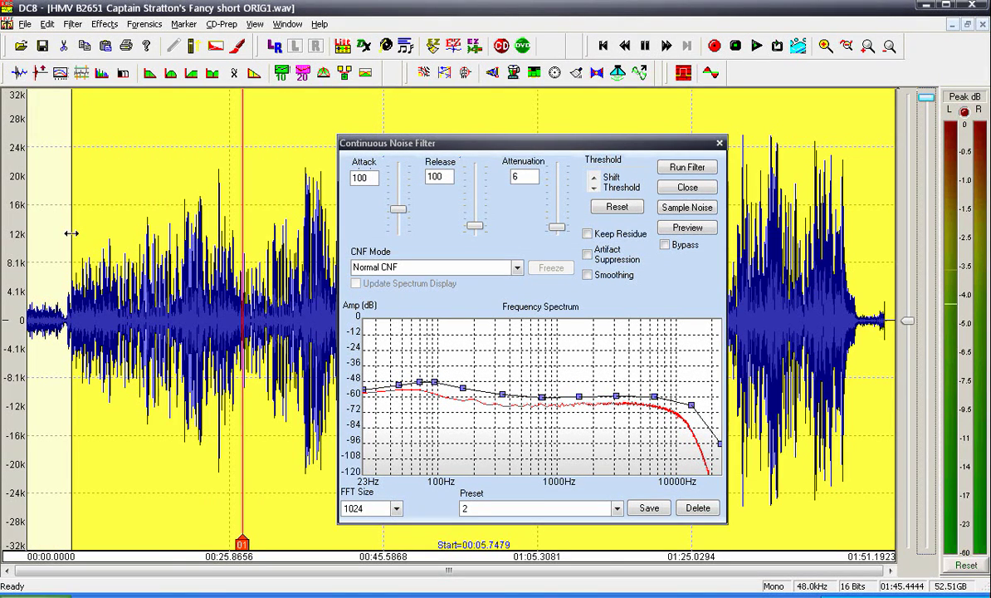
left_click_drag(4, 233, 3, 234)
left_click(686, 228)
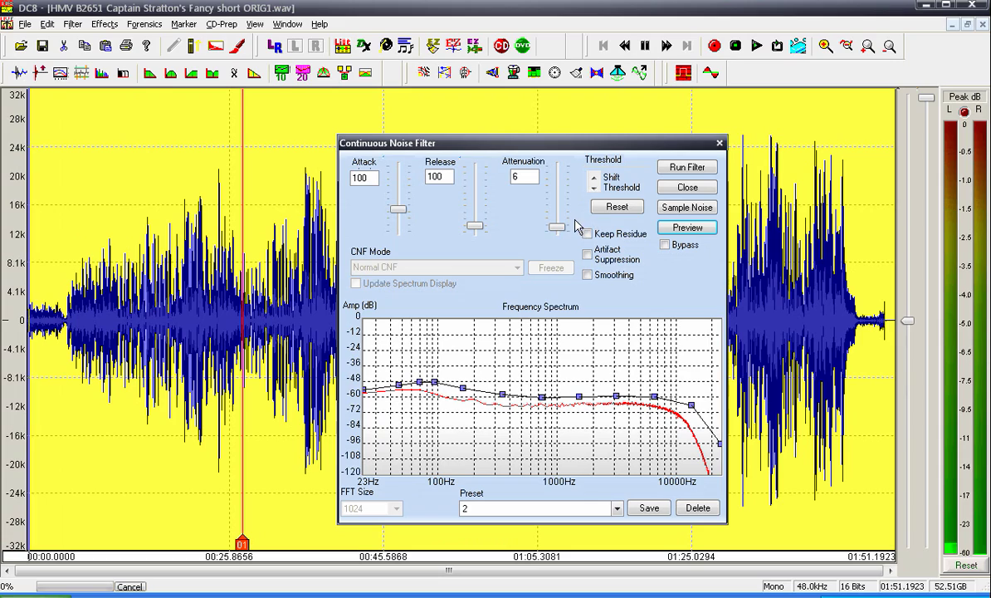
left_click_drag(556, 226, 555, 154)
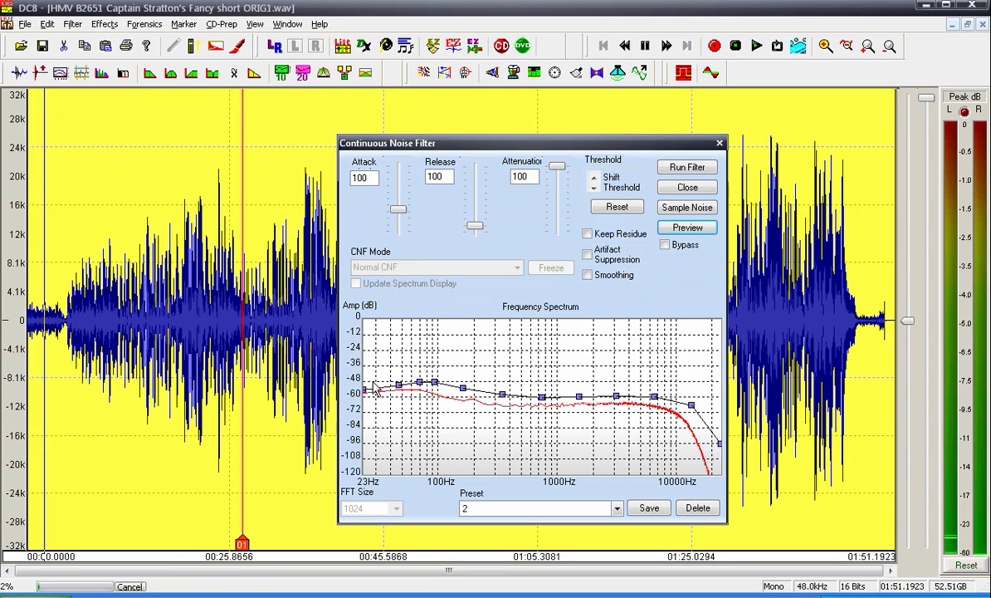
Raise the threshold's two end points to 0 dB and lower its middle points close to the sampled noise curve
left_click_drag(372, 393, 370, 320)
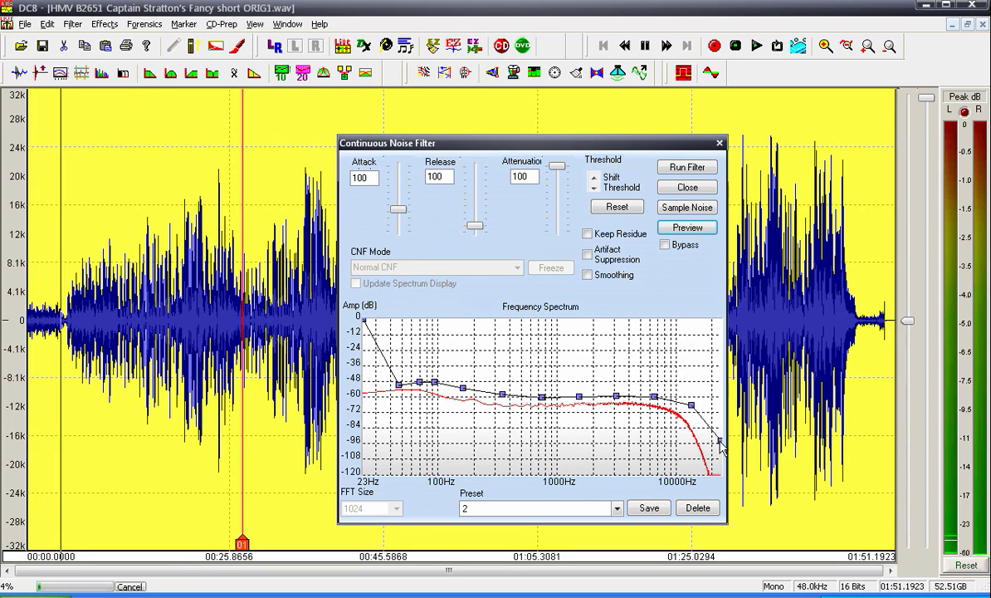
left_click_drag(719, 443, 671, 298)
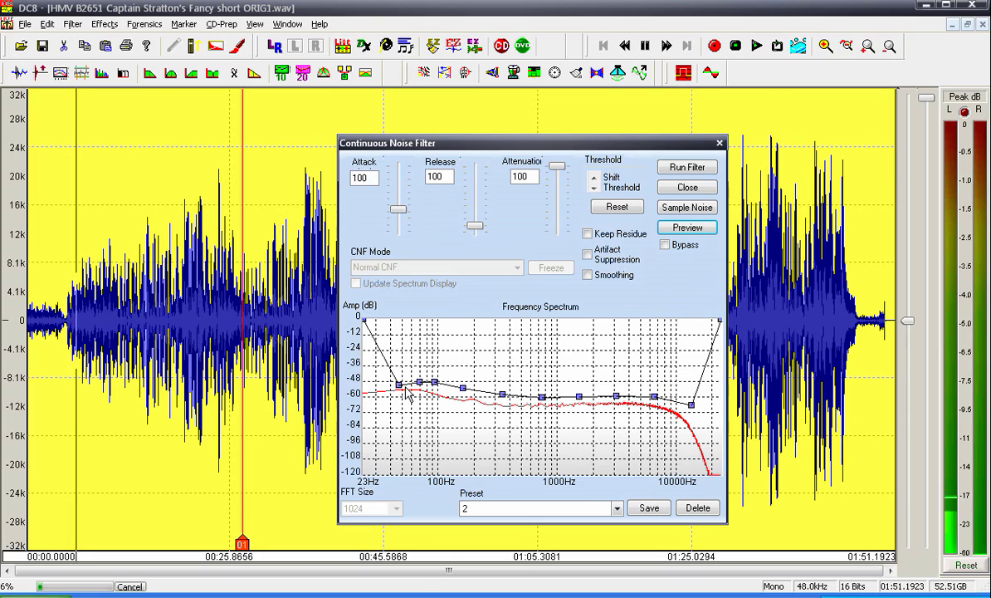
left_click_drag(399, 385, 412, 395)
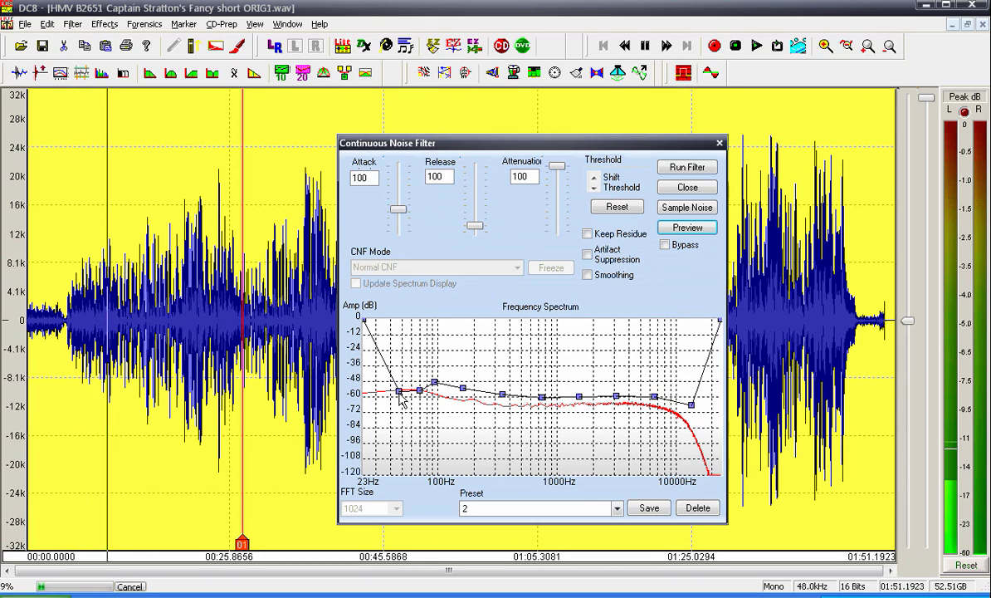
left_click_drag(433, 382, 652, 401)
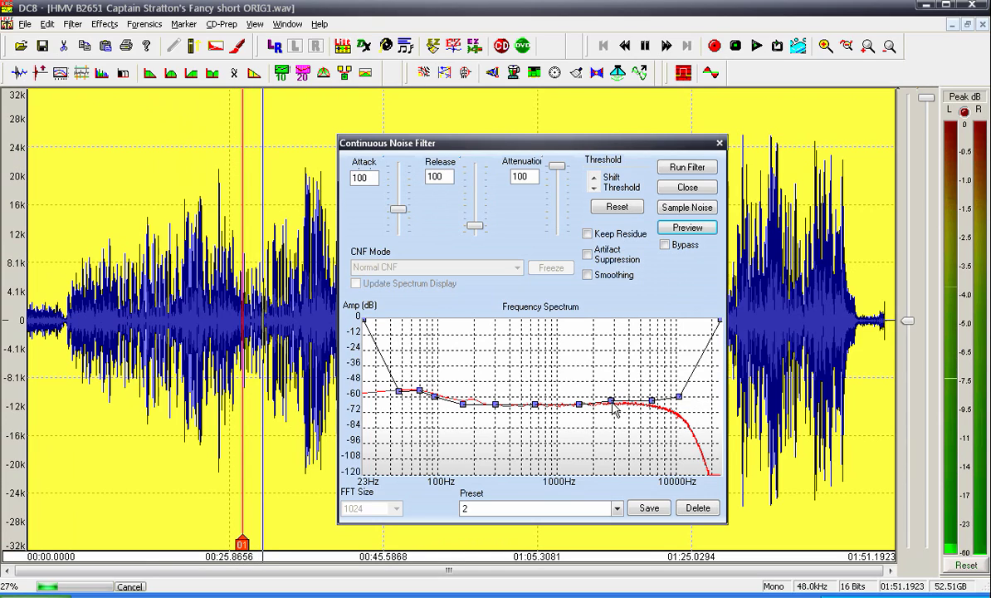
Raise the threshold point near 1.2 kHz slightly above the noise curve, set attenuation to 6, and run the filter on the recording
left_click_drag(579, 405, 568, 400)
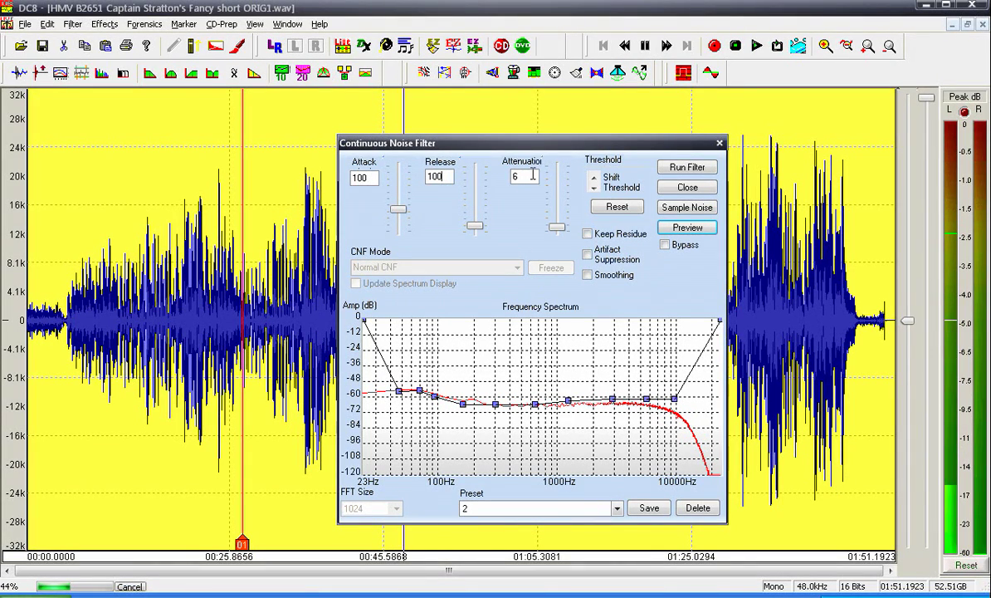
left_click(687, 229)
left_click(688, 168)
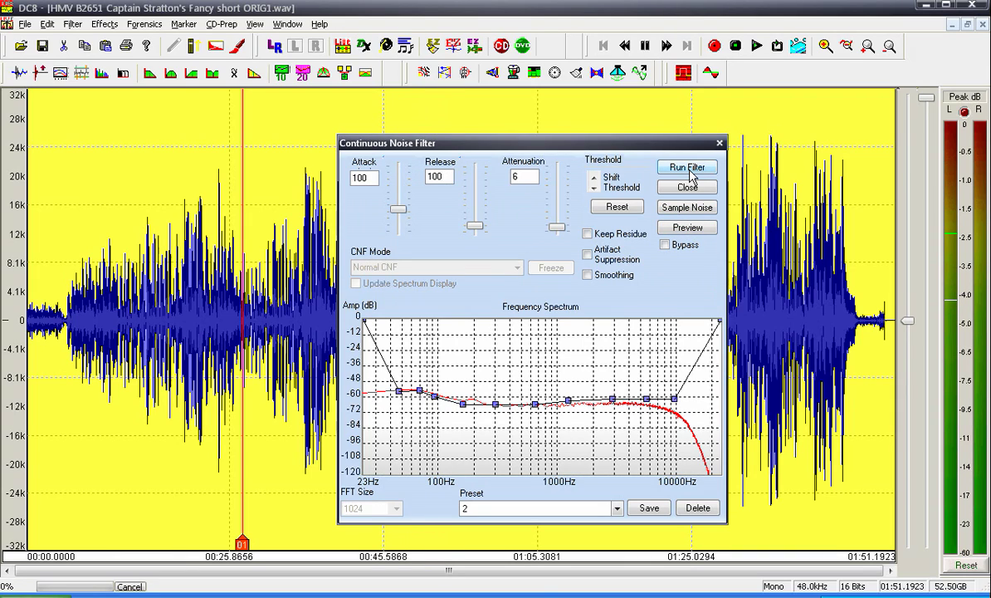
Select the lead-in from about 0.30 s to 3.47 s and sample its noise with FFT size 512
left_click_drag(56, 313, 30, 313)
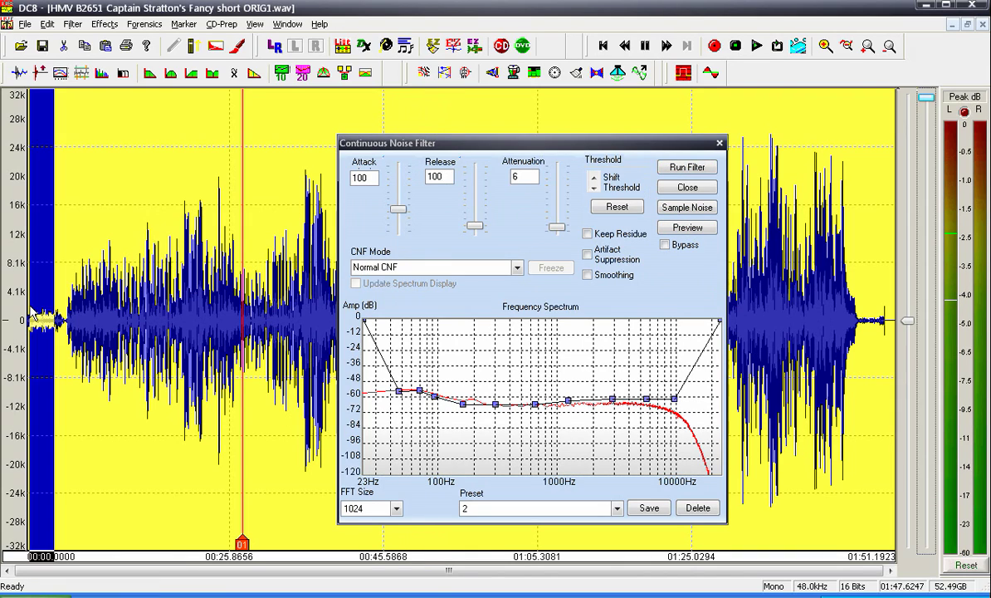
left_click(396, 508)
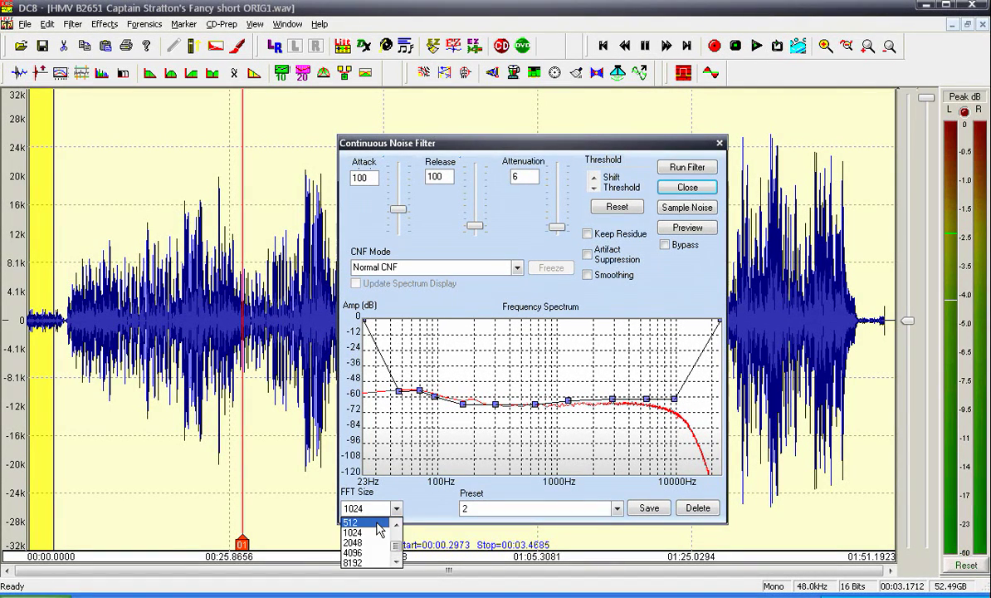
left_click(365, 523)
left_click(689, 209)
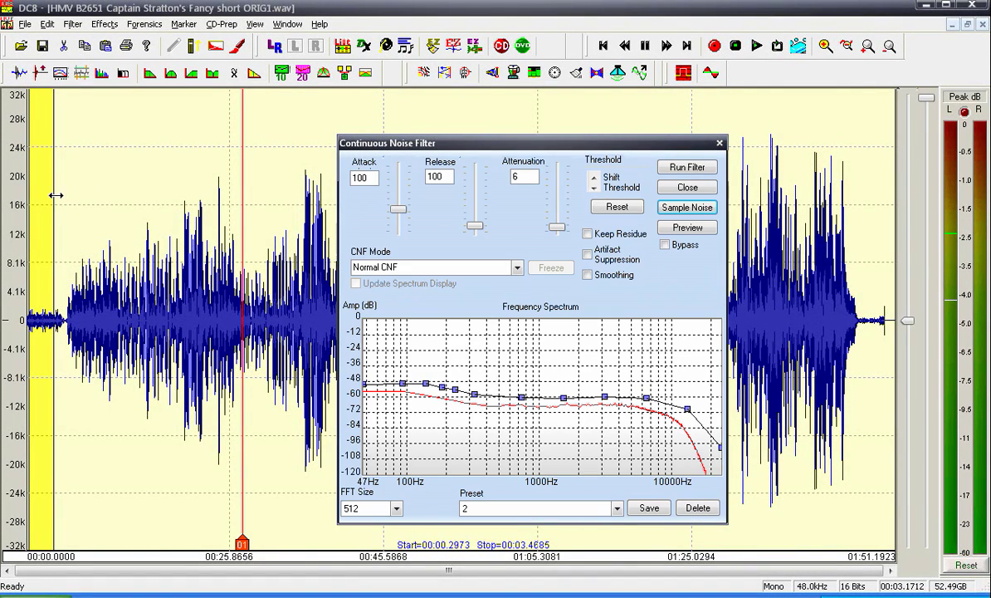
Select from about 4.36 s to the end of the recording and preview the noise filter with attenuation set to 100
left_click_drag(56, 195, 988, 257)
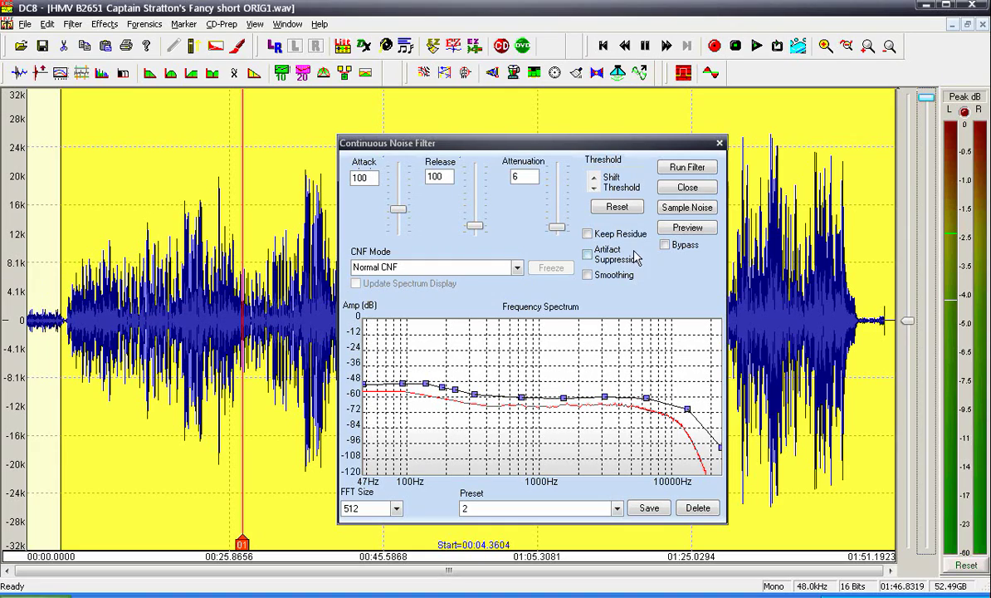
left_click(687, 229)
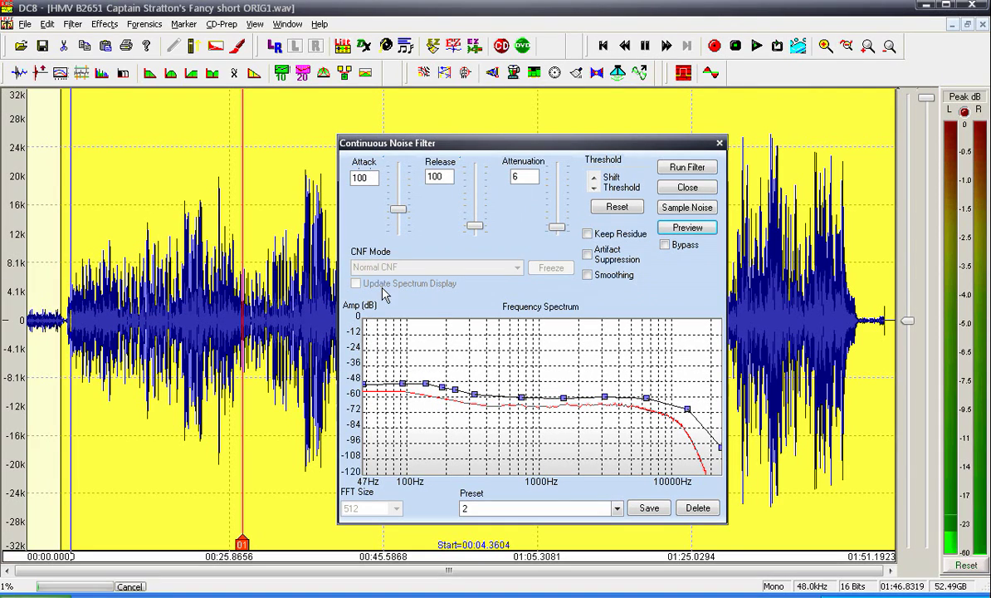
left_click_drag(557, 227, 556, 166)
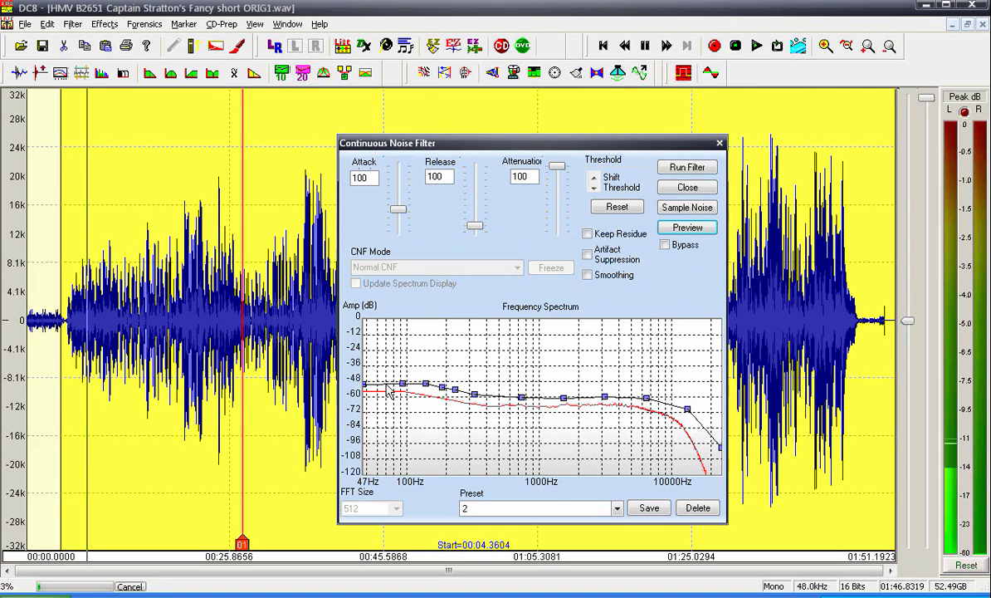
Lower the threshold's low and middle points below the sampled noise curve, raise its highest-frequency point to 0 dB, and fit the upper points to the curve
left_click_drag(366, 391, 425, 412)
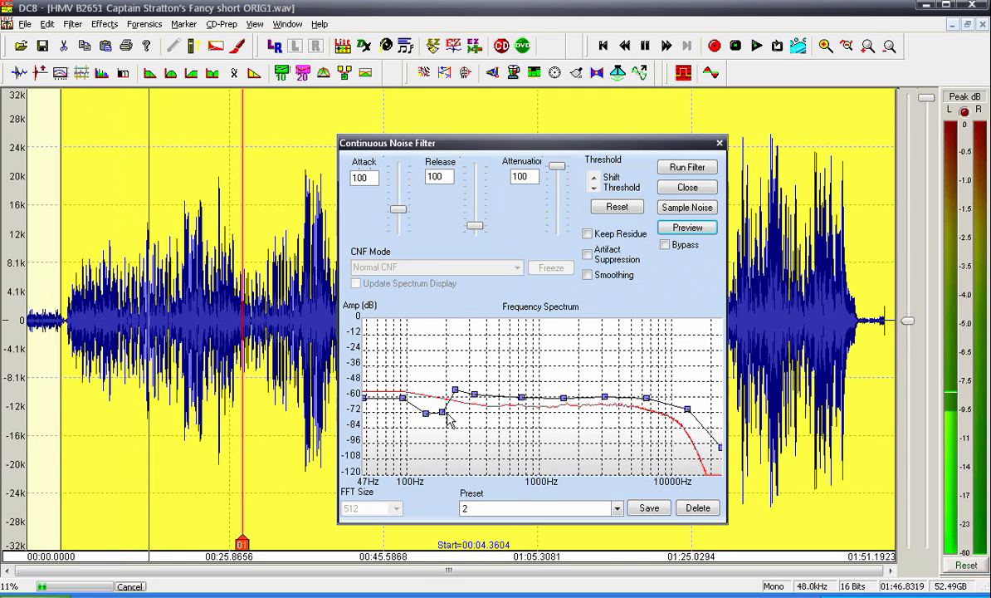
left_click_drag(442, 388, 646, 410)
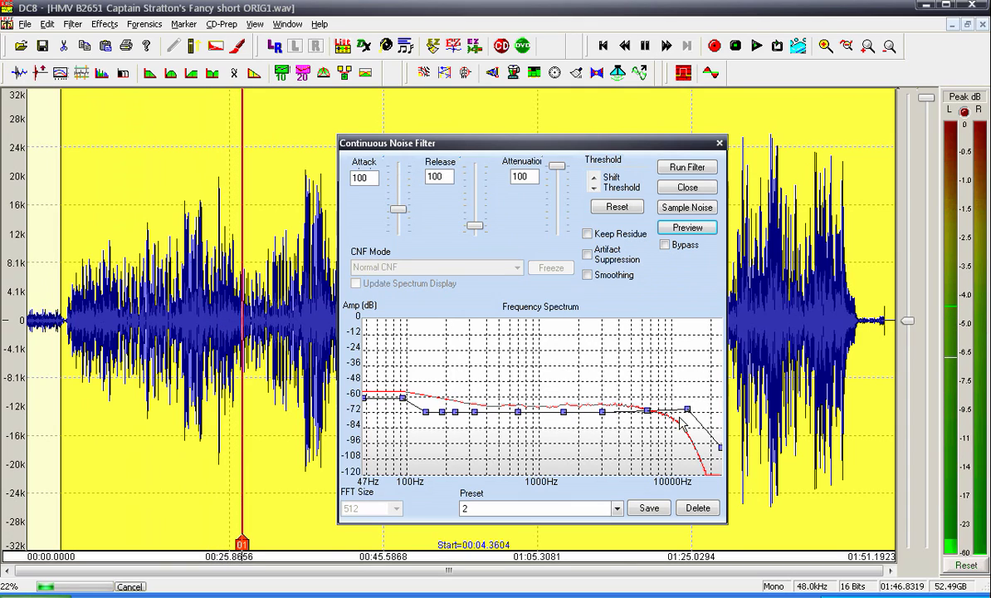
left_click_drag(719, 449, 720, 321)
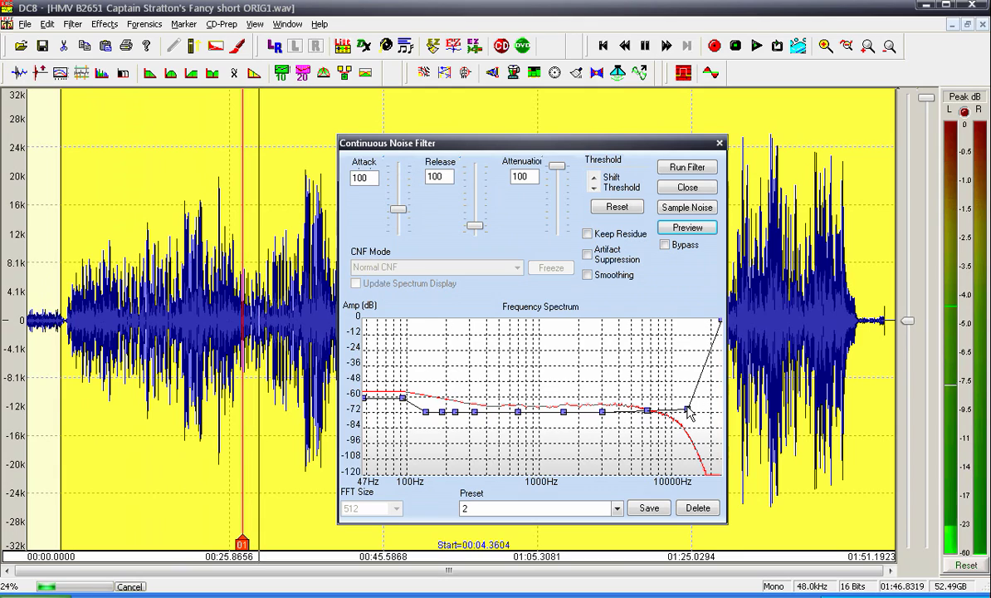
left_click_drag(687, 411, 599, 406)
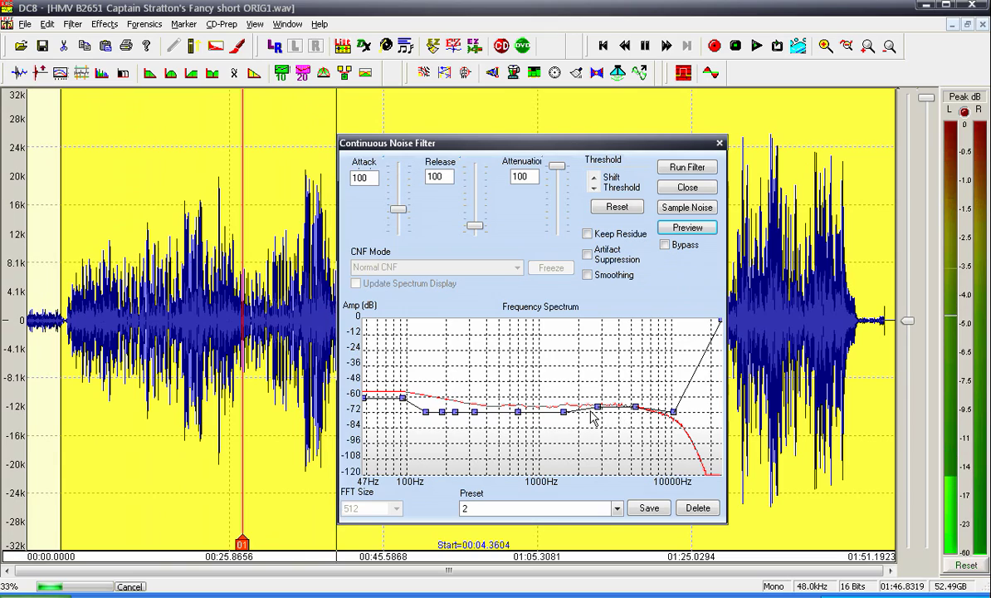
left_click_drag(557, 414, 553, 412)
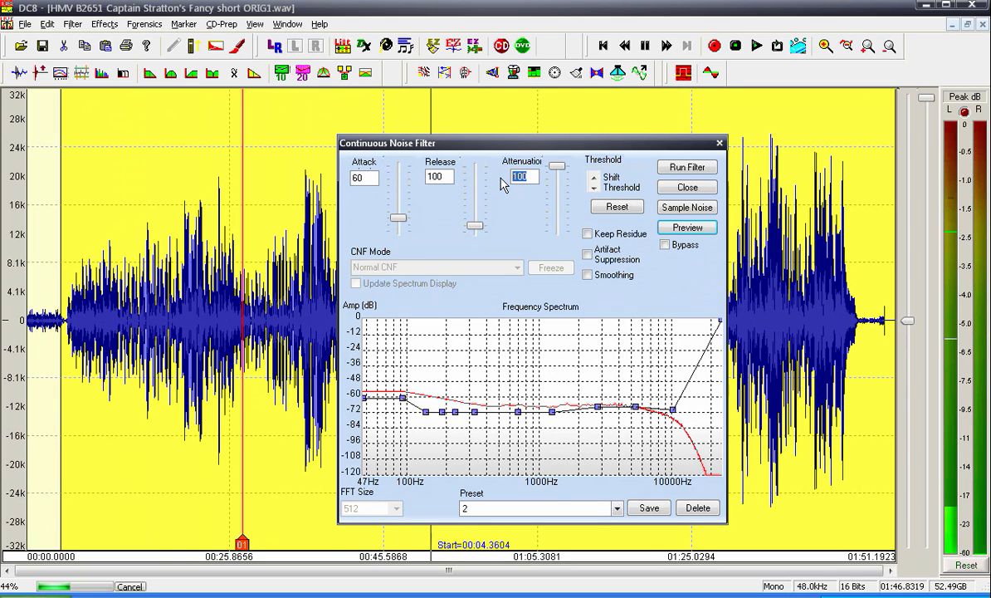
Set attack to 60 and attenuation to 6, compare with the bypassed sound, fine-tune the threshold, and run the filter on the selection
type("6")
key("shift+Tab")
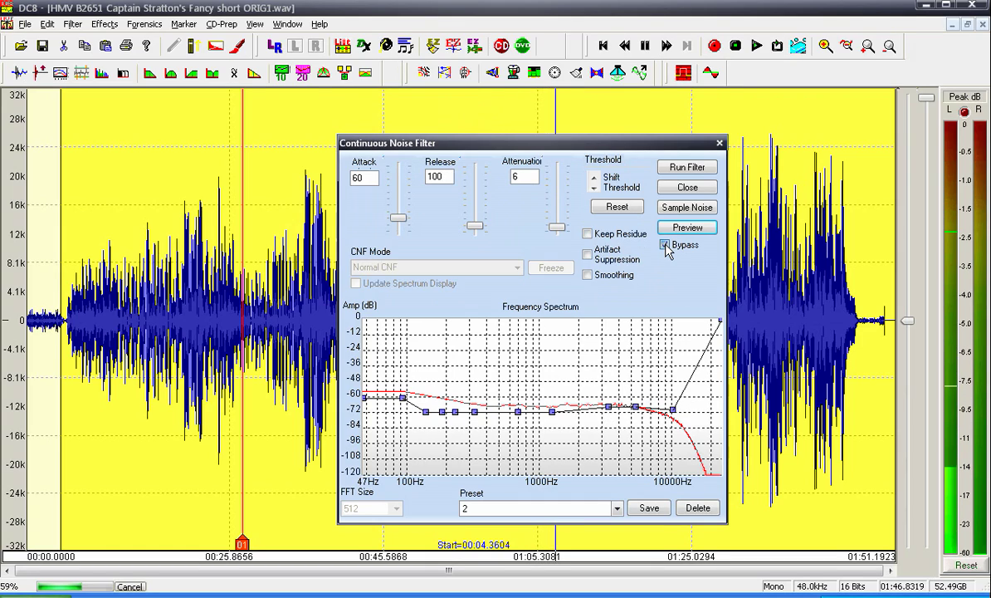
left_click(594, 190)
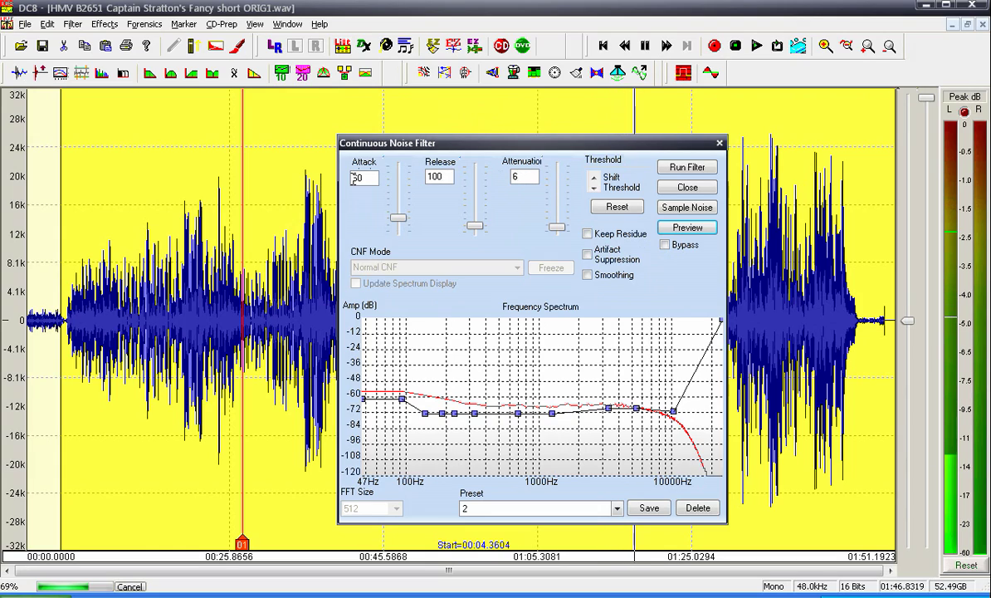
left_click(526, 180)
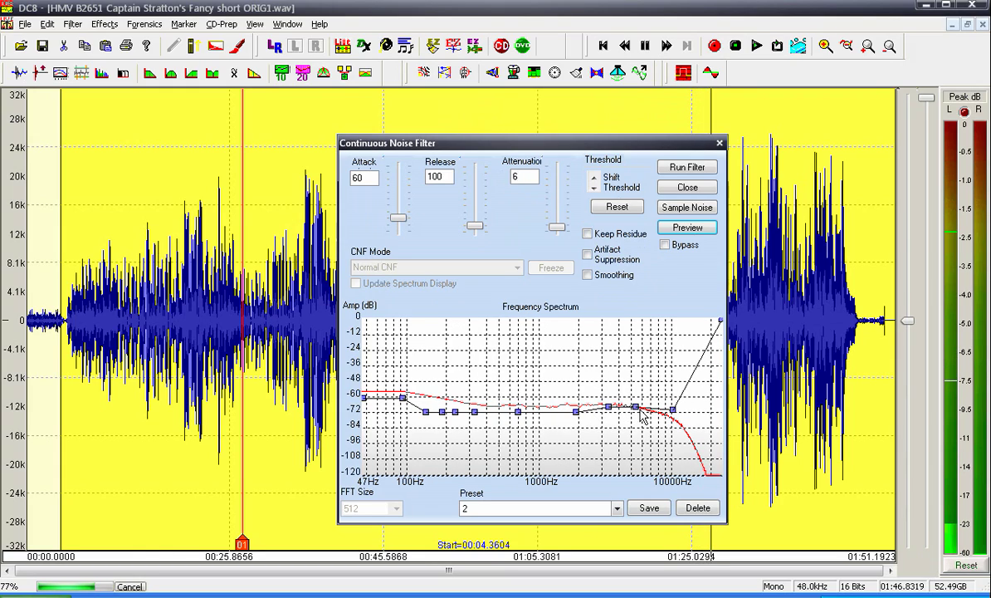
left_click(689, 229)
left_click(702, 170)
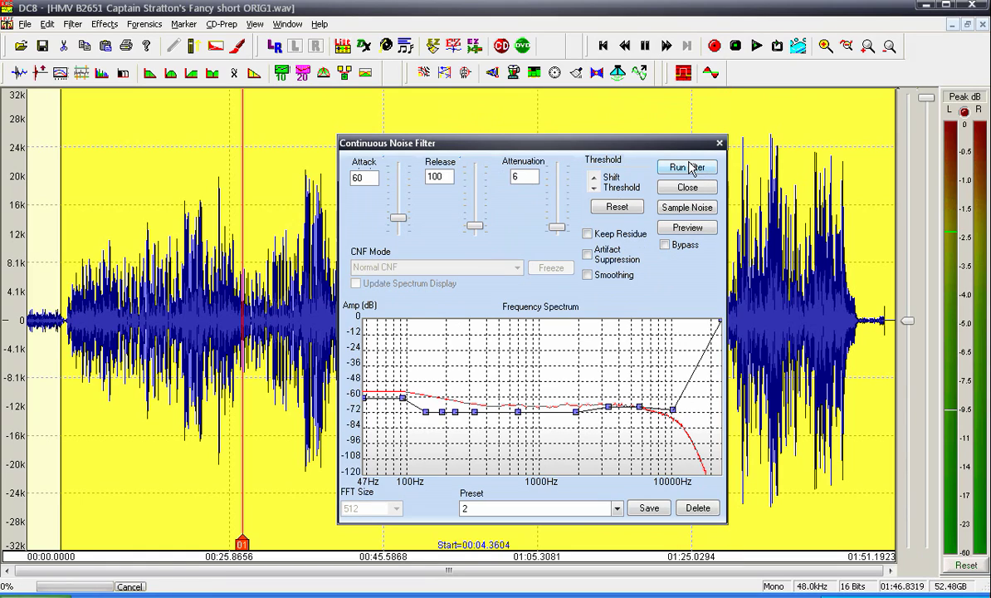
Apply a linear gain change from 3.86 dB to 0.00 dB to the section before the marker and close the noise filter
double_click(153, 252)
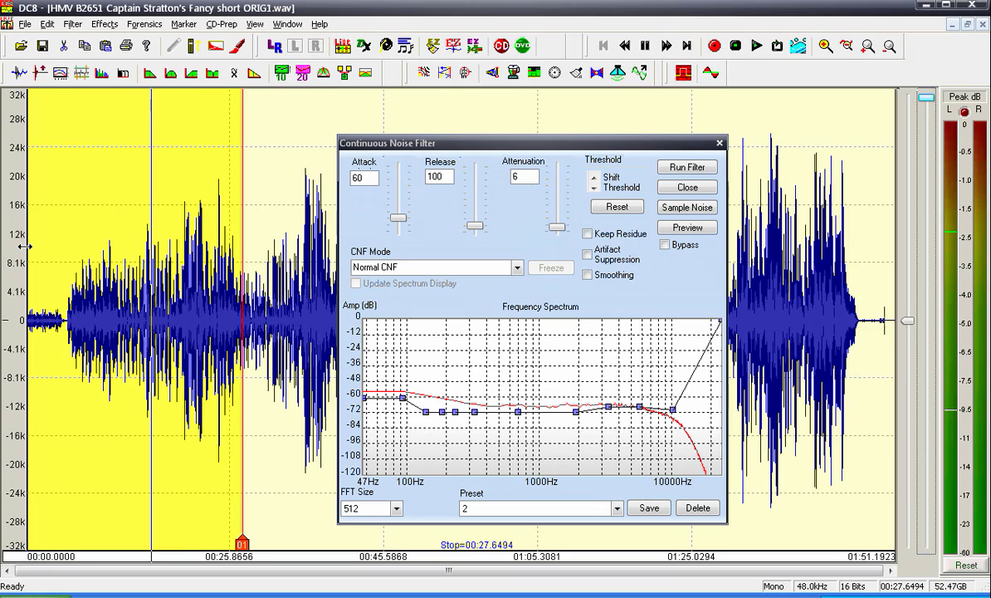
left_click(51, 25)
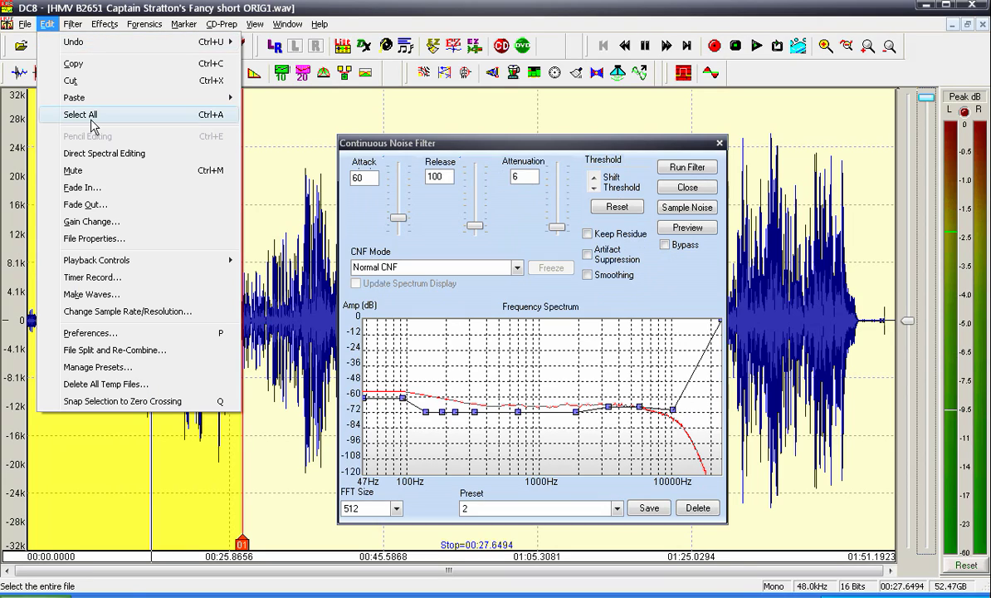
left_click(158, 232)
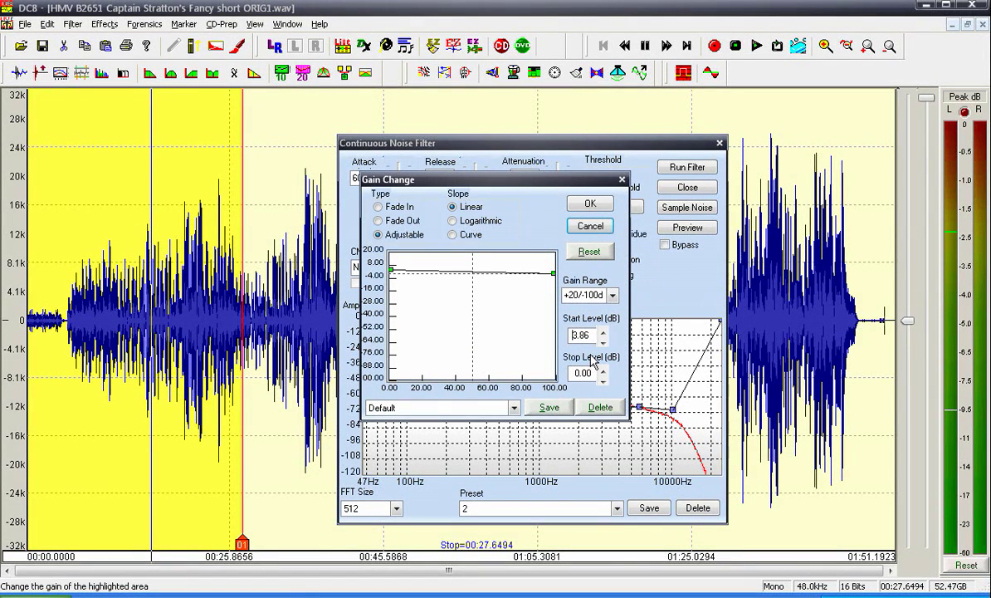
left_click(590, 205)
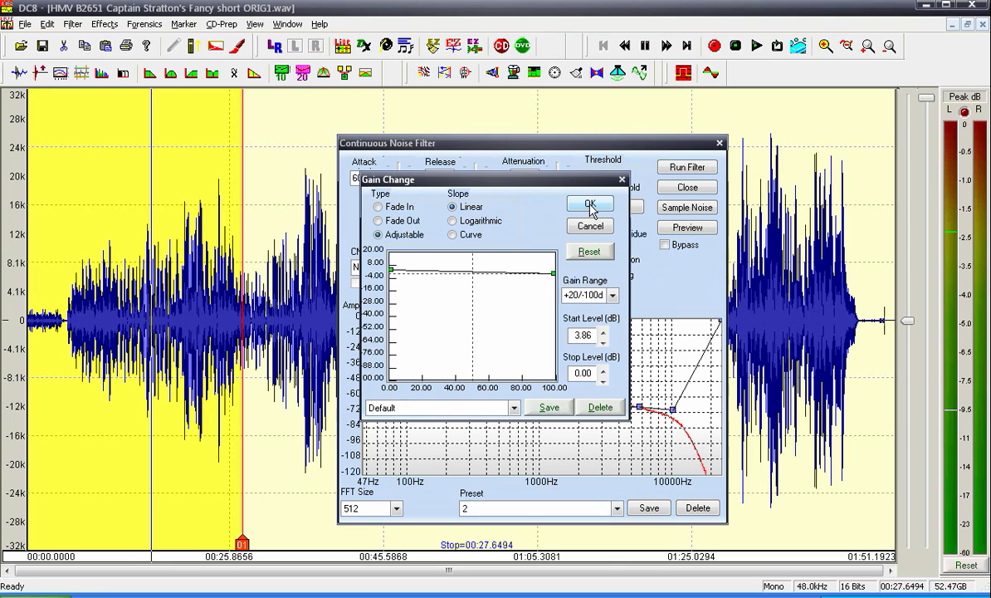
left_click(719, 145)
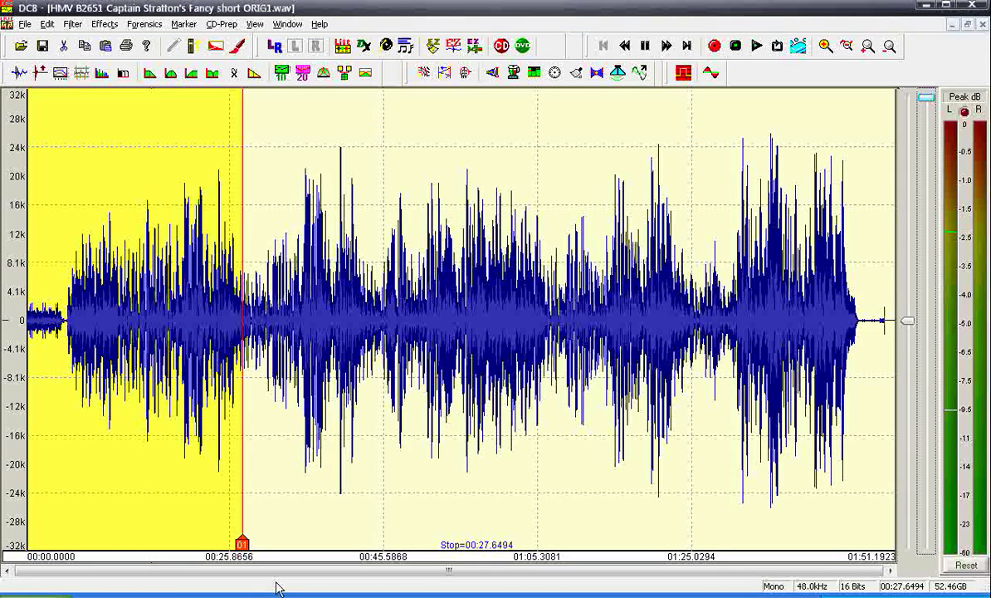
Delete the marker and play the recording from about 4.26 s to 1:48.81
right_click(241, 542)
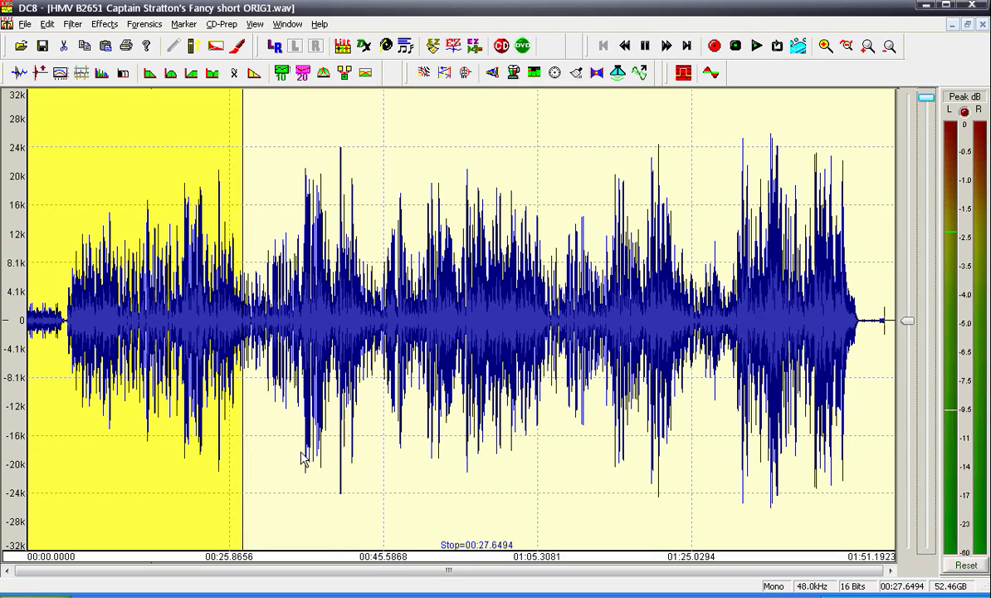
key("ctrl+a")
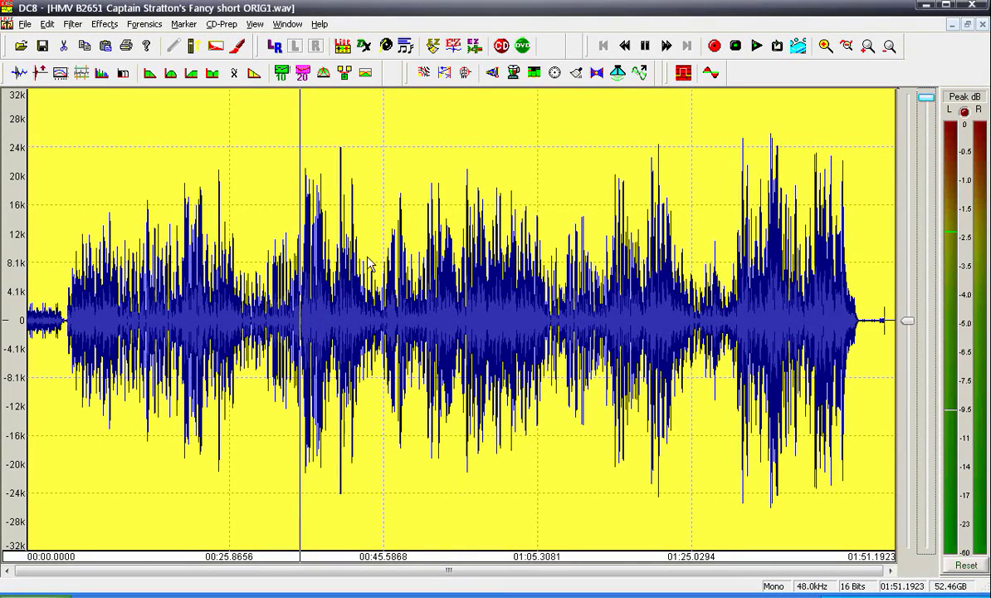
left_click_drag(60, 302, 877, 301)
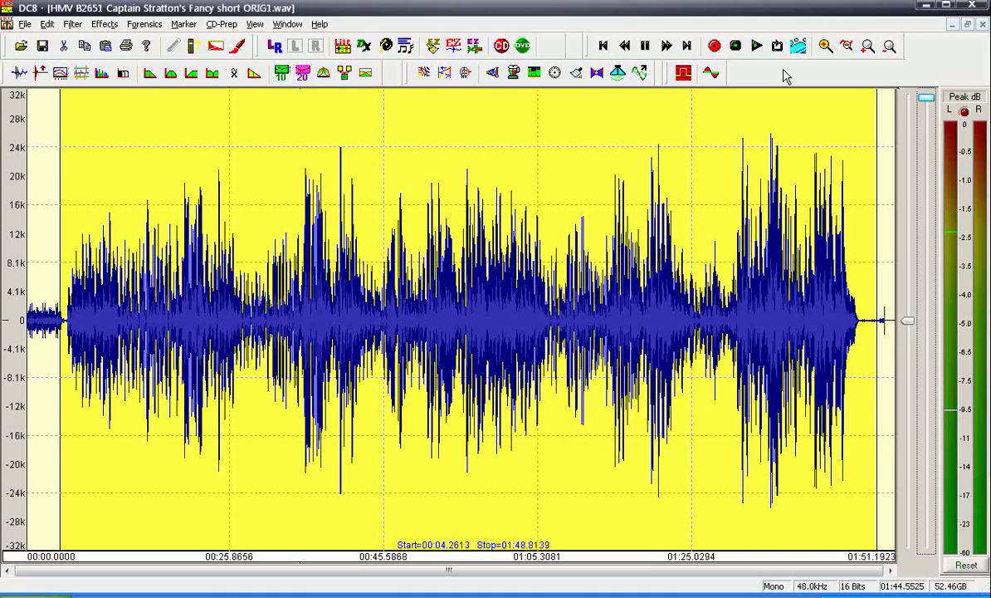
left_click(758, 47)
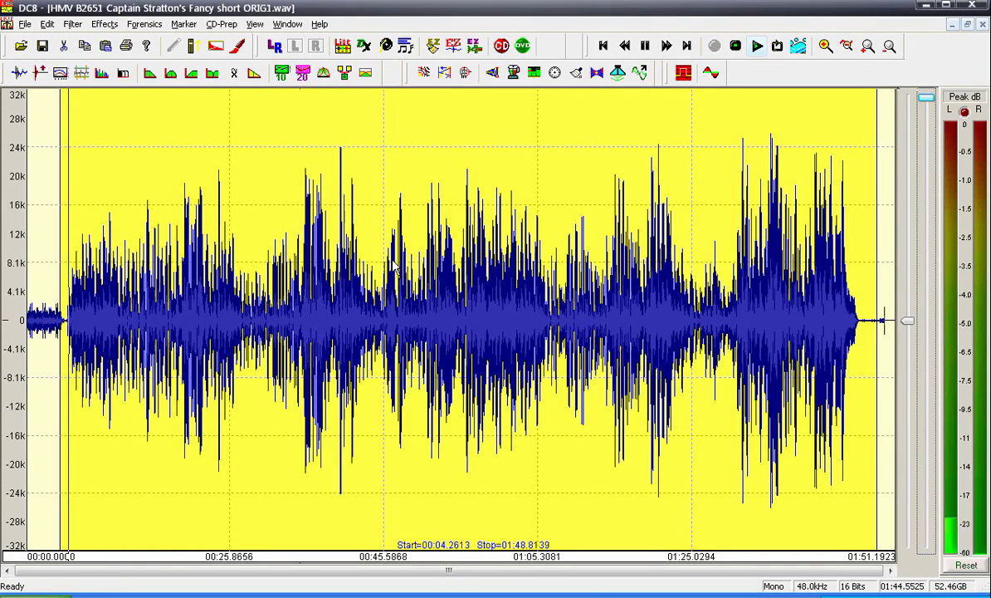